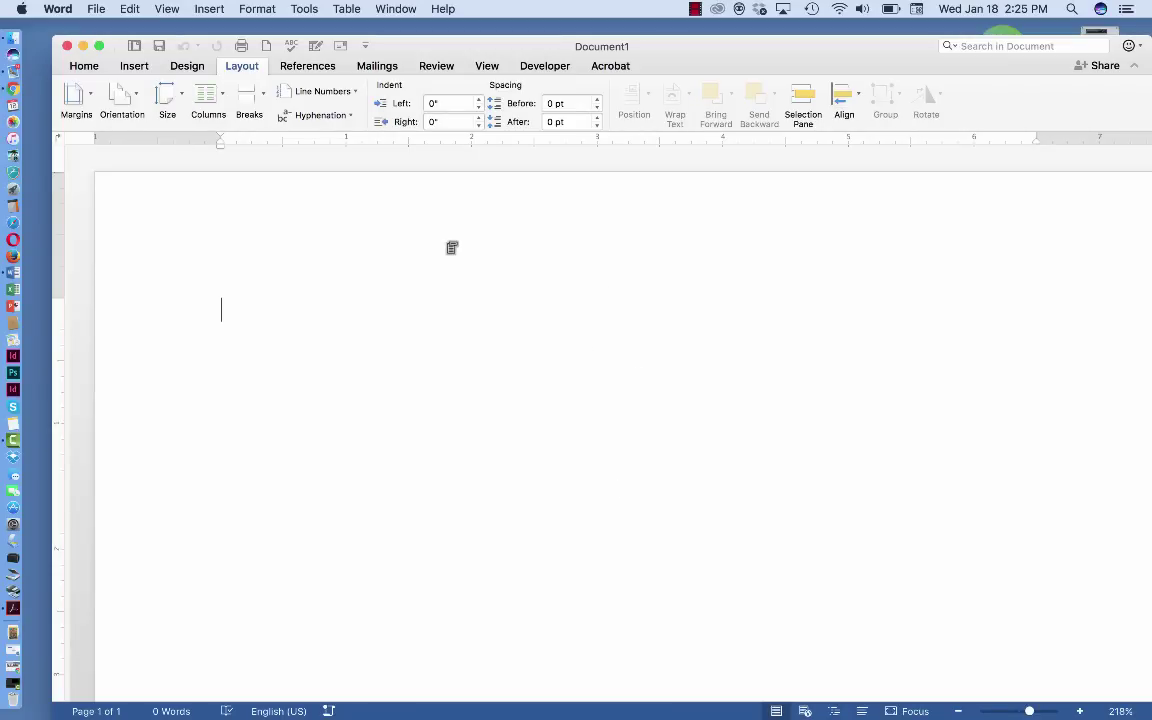
- Move the document window up and zoom out to 81% so the whole page is visible
left_click(84, 66)
left_click(84, 66)
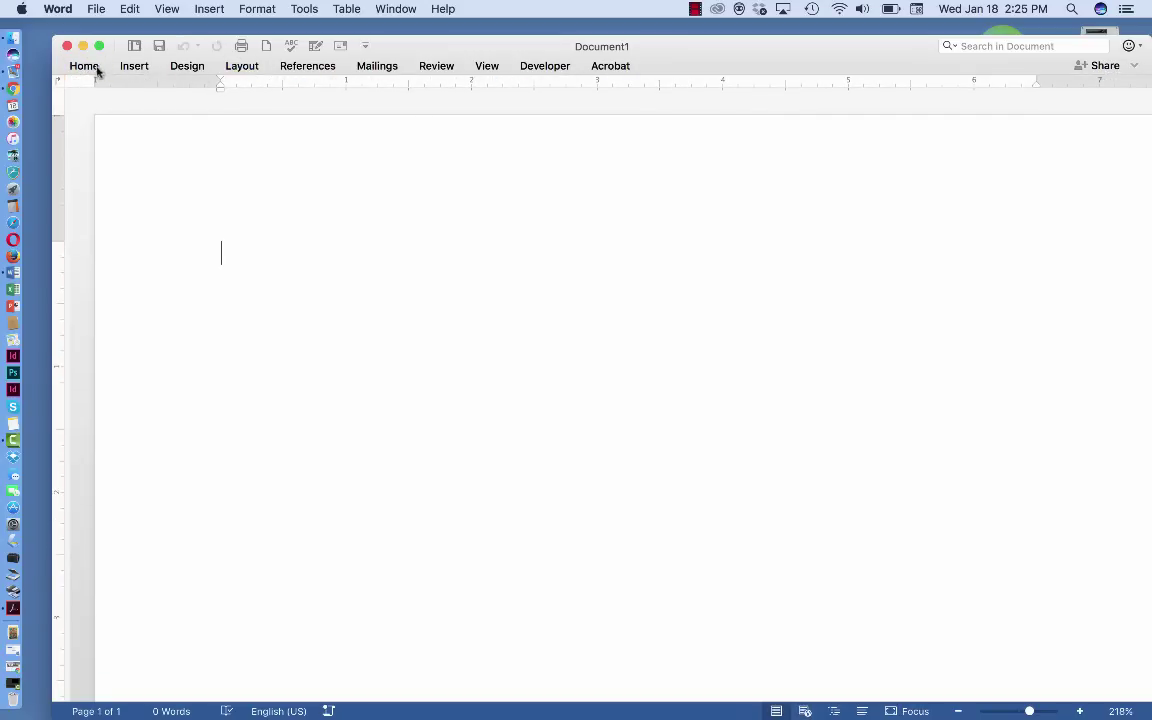
left_click(84, 66)
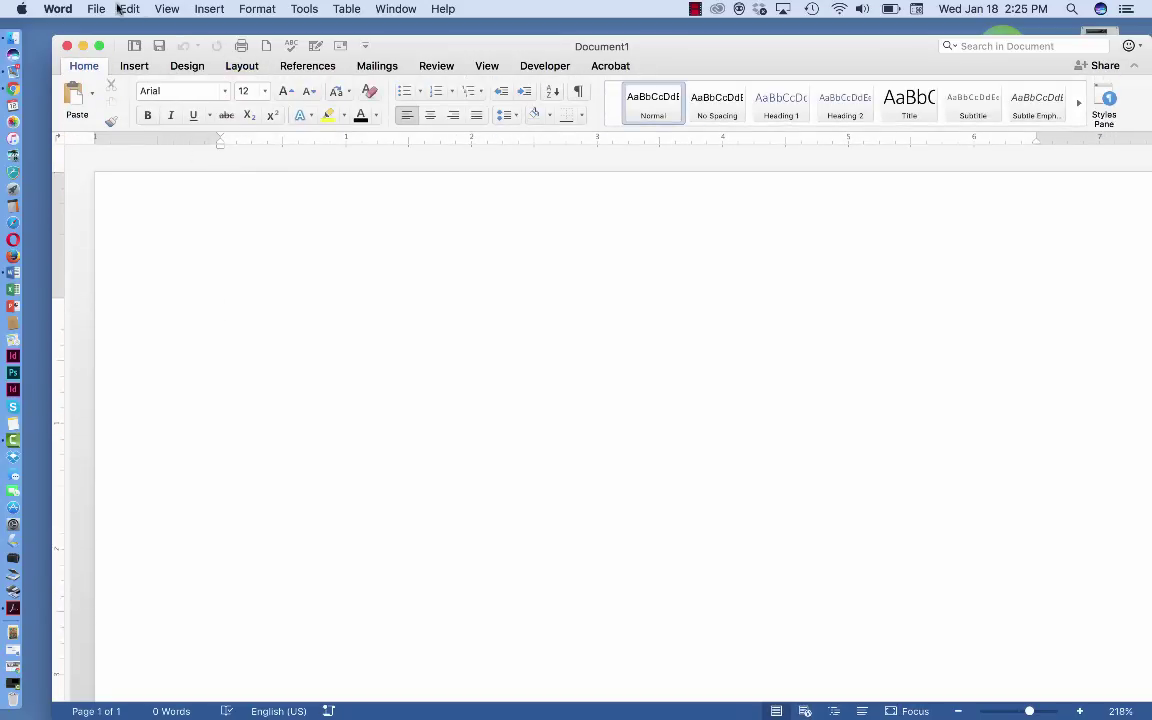
mouse_move(106, 38)
left_mouse_down()
mouse_move(110, 20)
mouse_move(91, 21)
left_mouse_up()
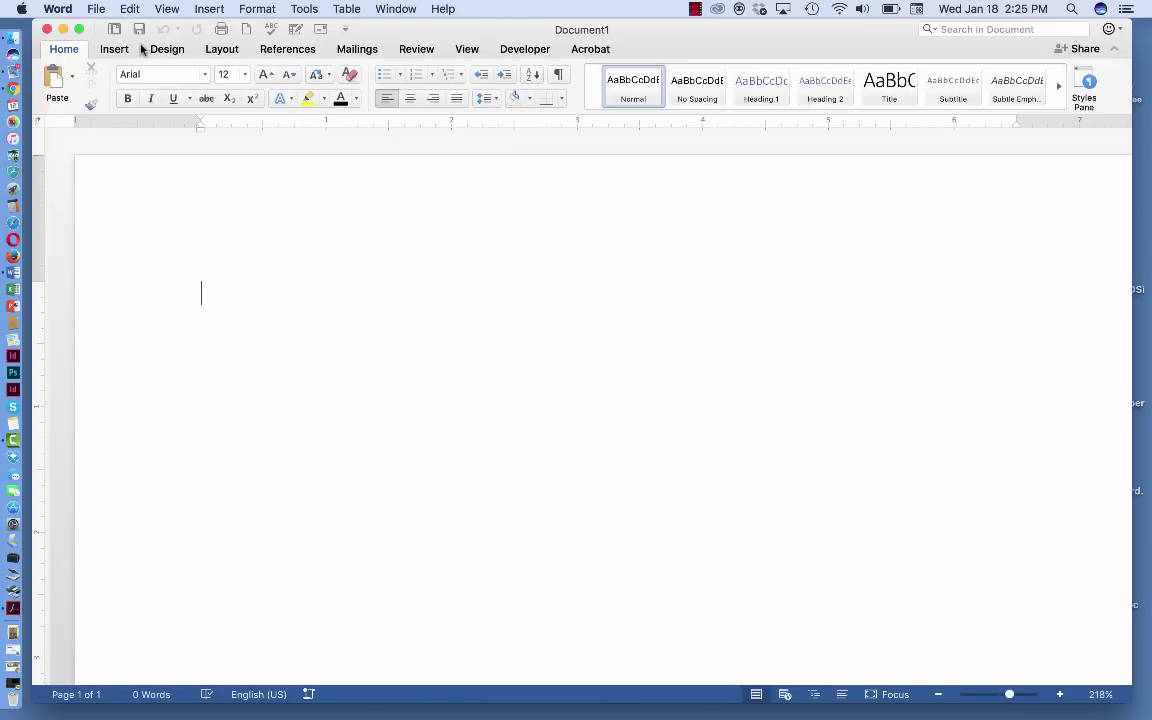
scroll(347, 401, "down", 5)
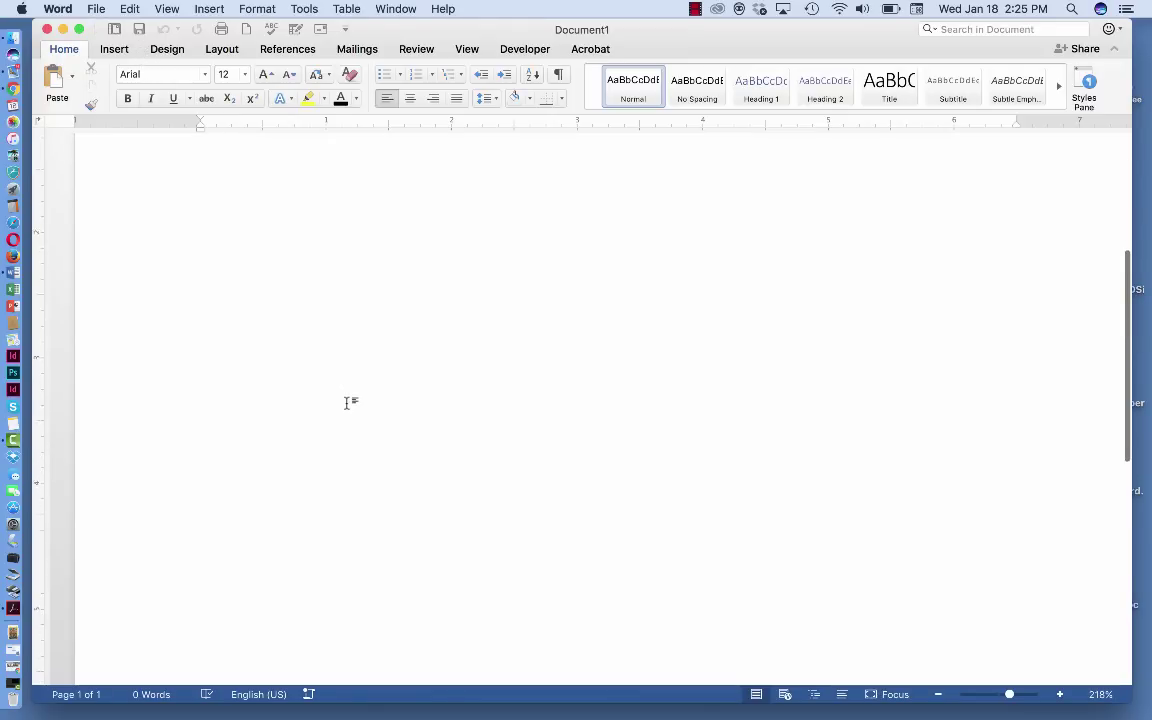
scroll(384, 335, "up", 1)
left_click_drag(1009, 699, 991, 698)
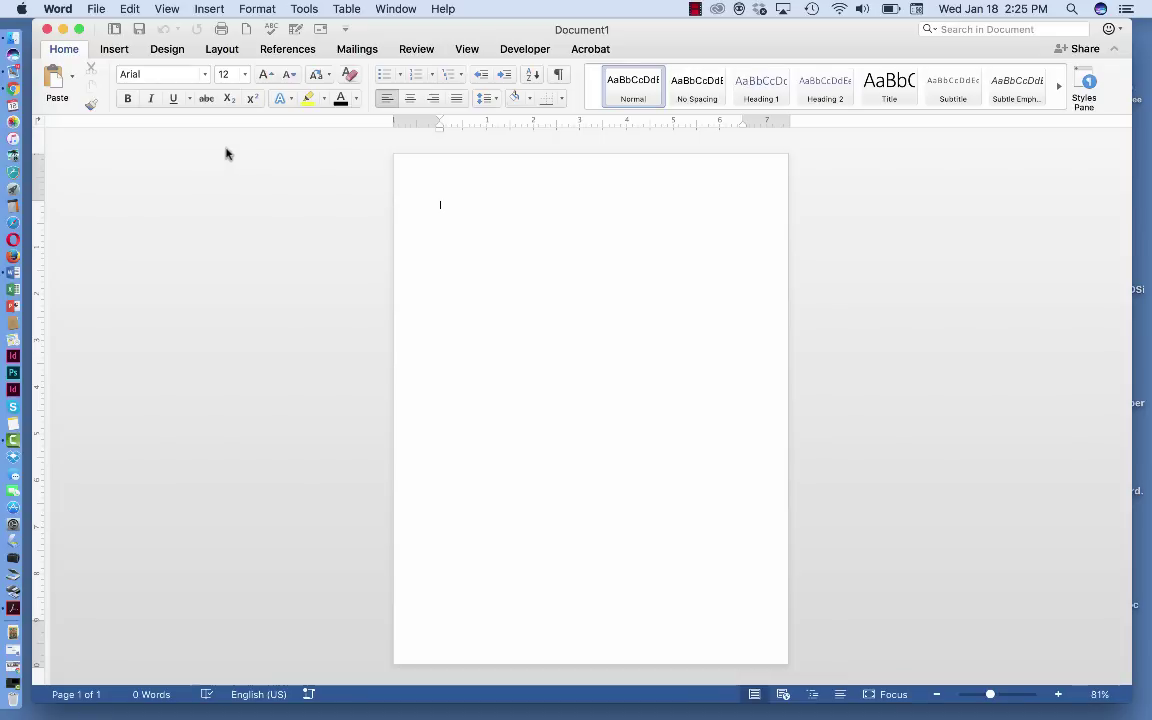
- Change the page orientation to Landscape
left_click(222, 50)
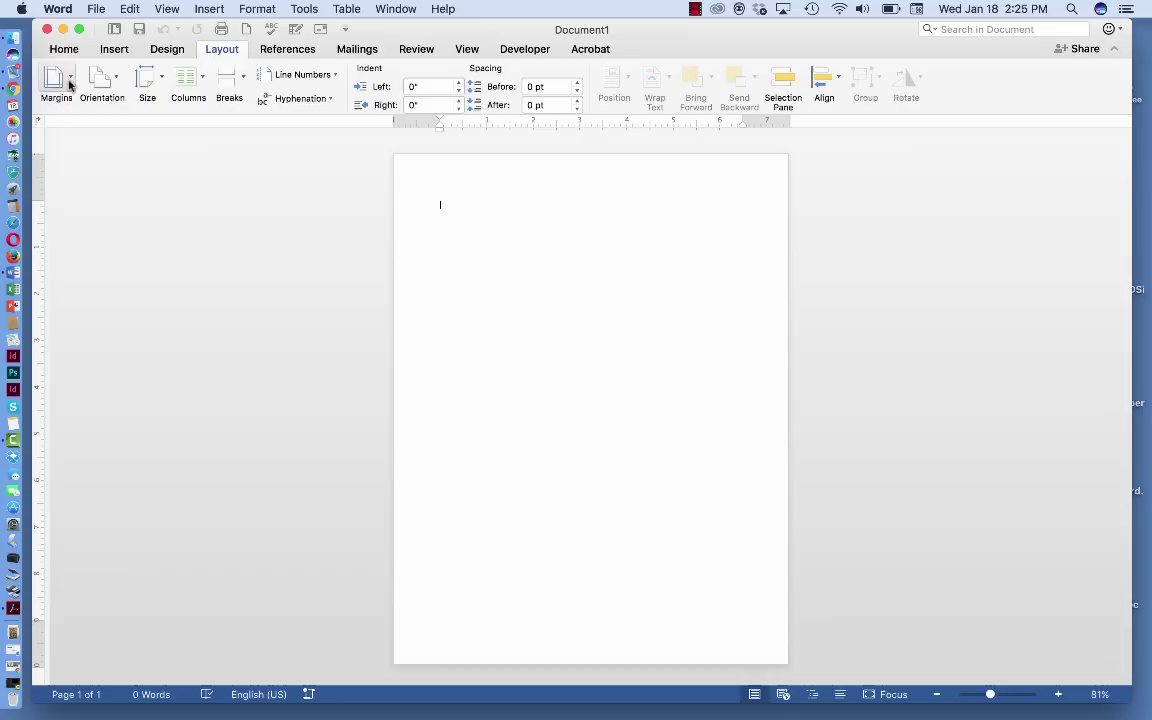
left_click(116, 79)
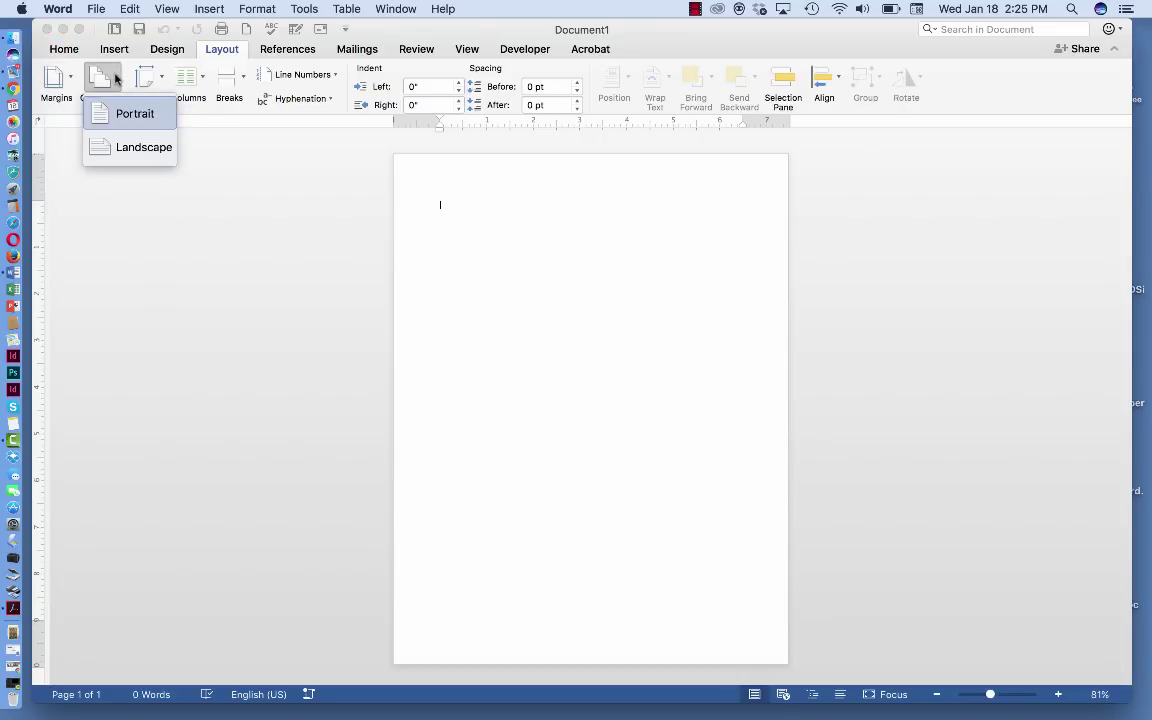
left_click(143, 150)
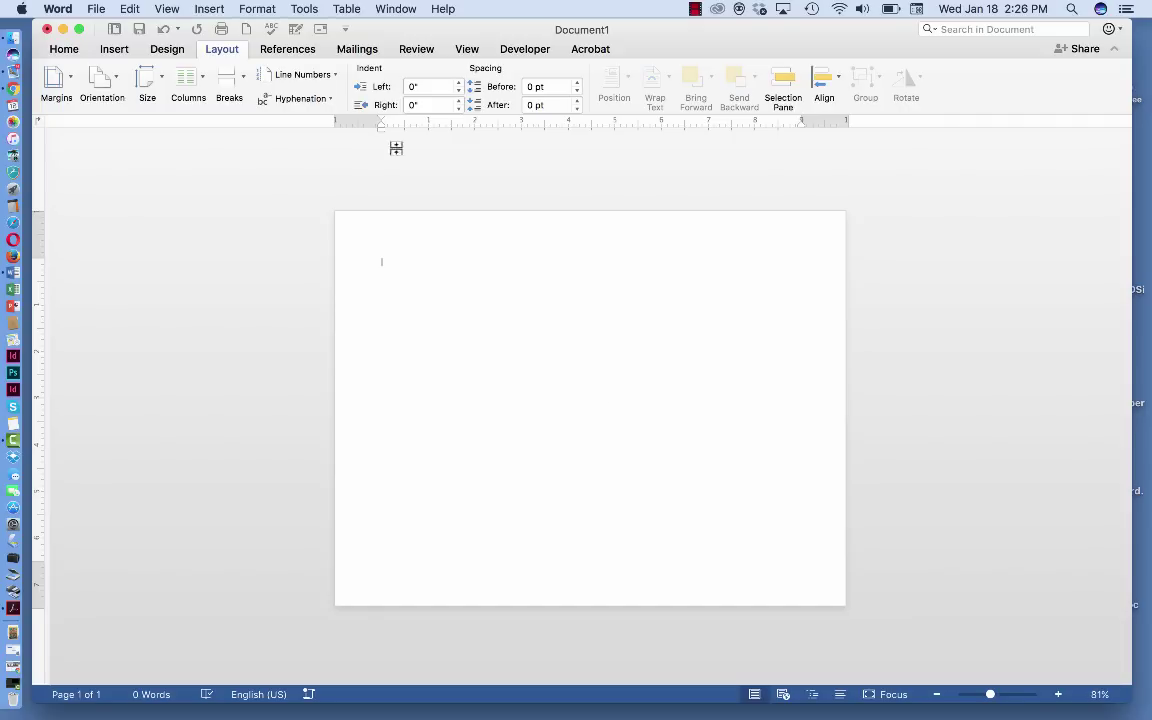
- Insert a table with 2 columns and 1 row at the beginning of the page
left_click(347, 10)
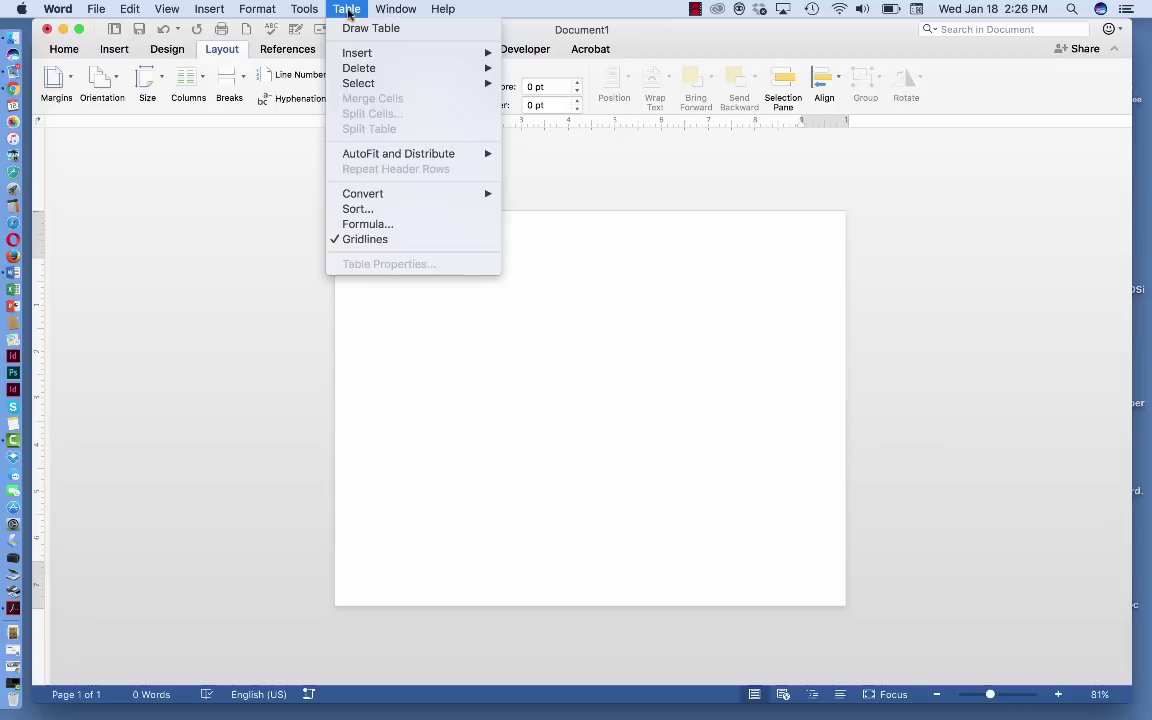
mouse_move(355, 50)
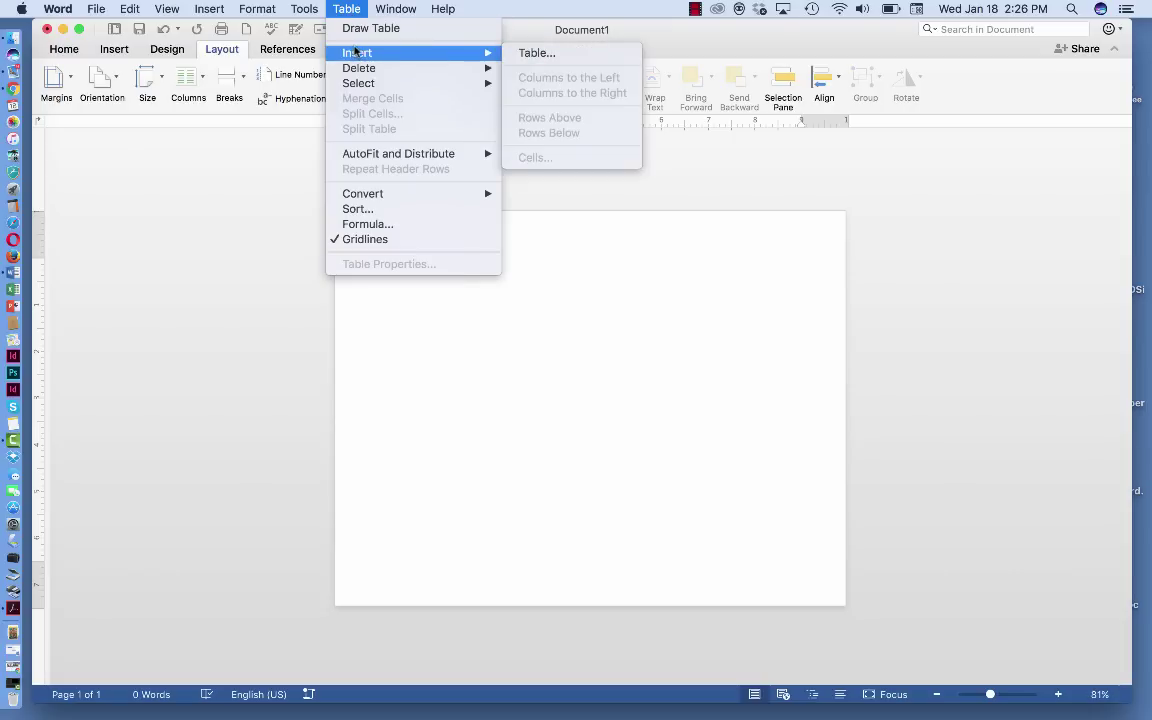
left_click(555, 52)
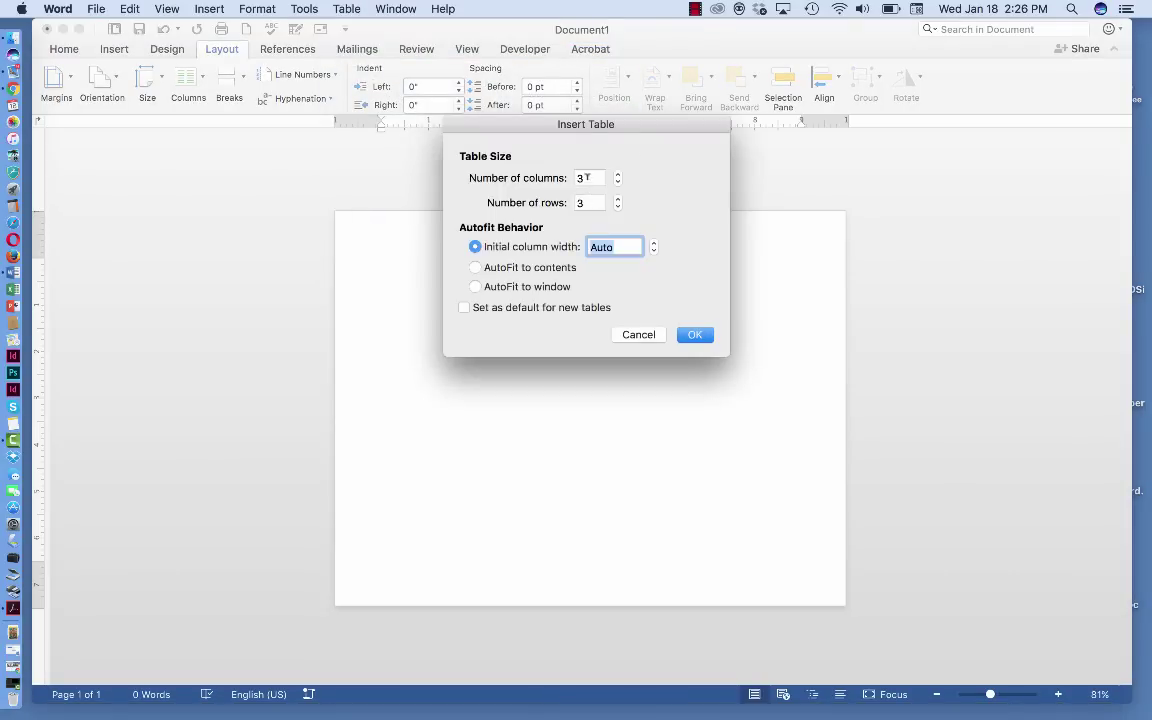
left_click(587, 177)
key("Tab")
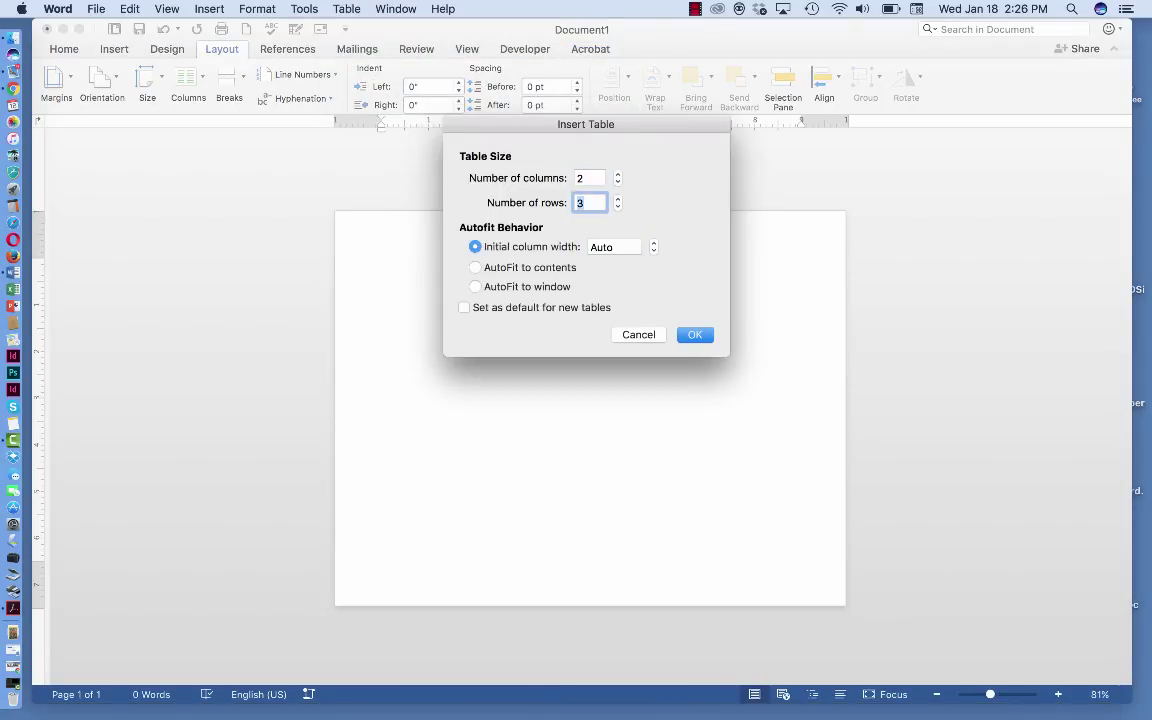
left_click(695, 334)
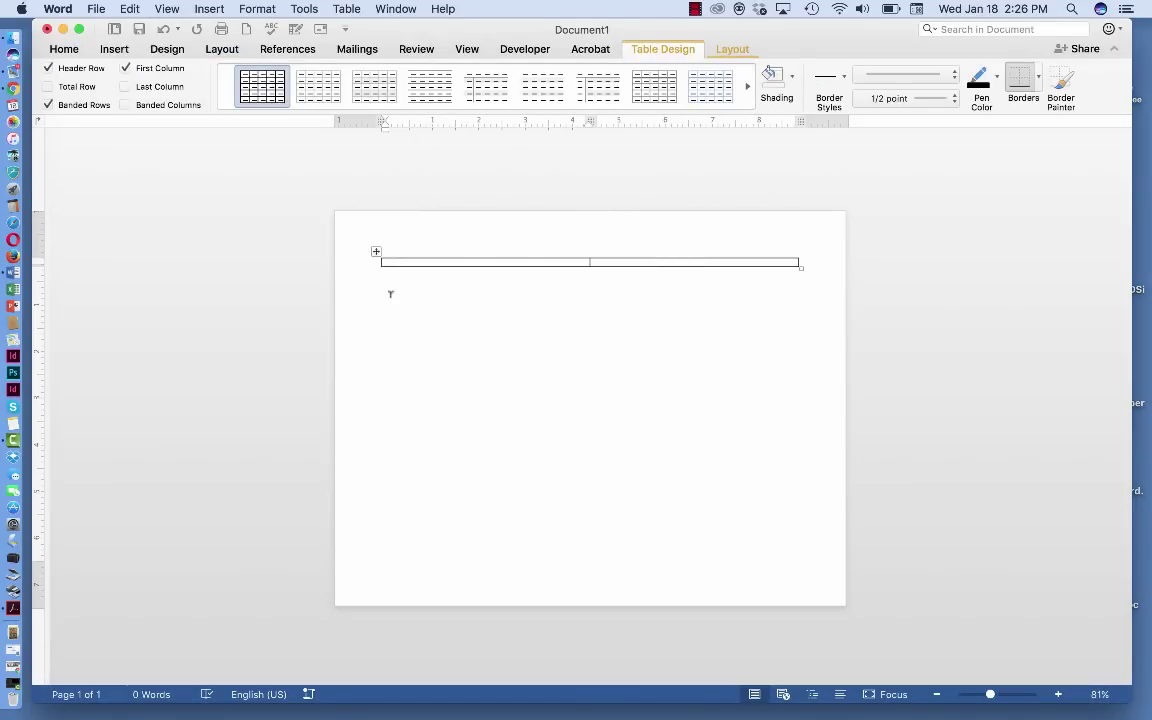
- Remove all borders from the table row by applying No Border
left_click(60, 49)
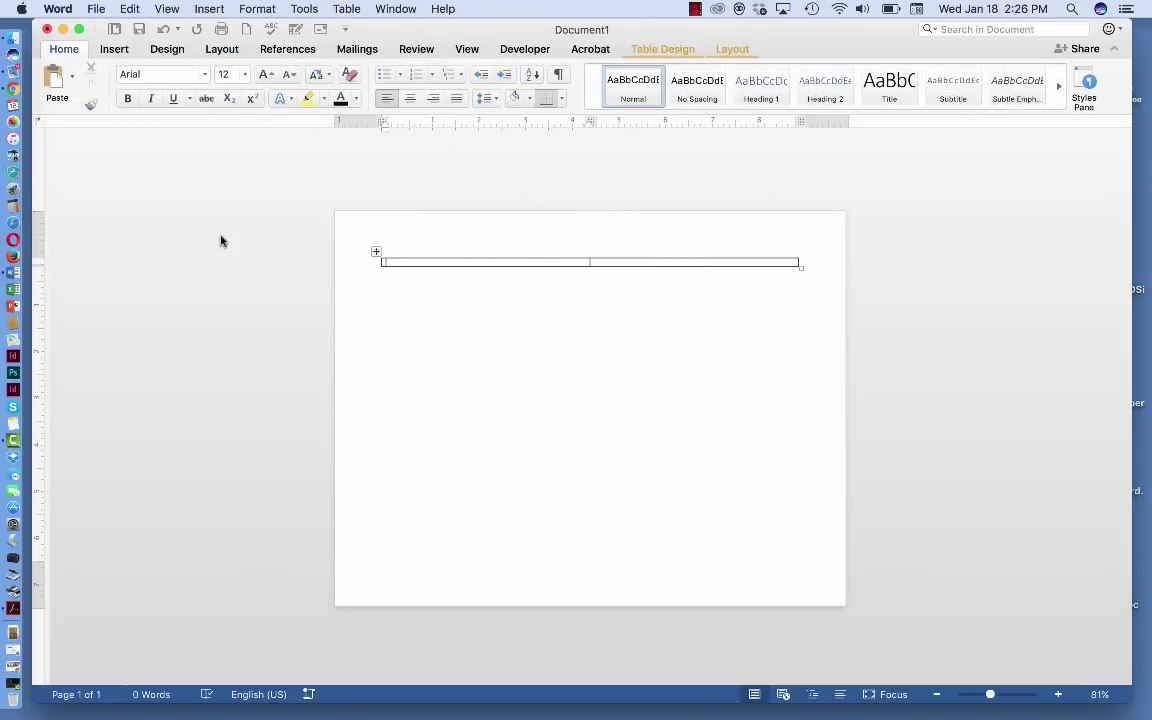
left_click(350, 268)
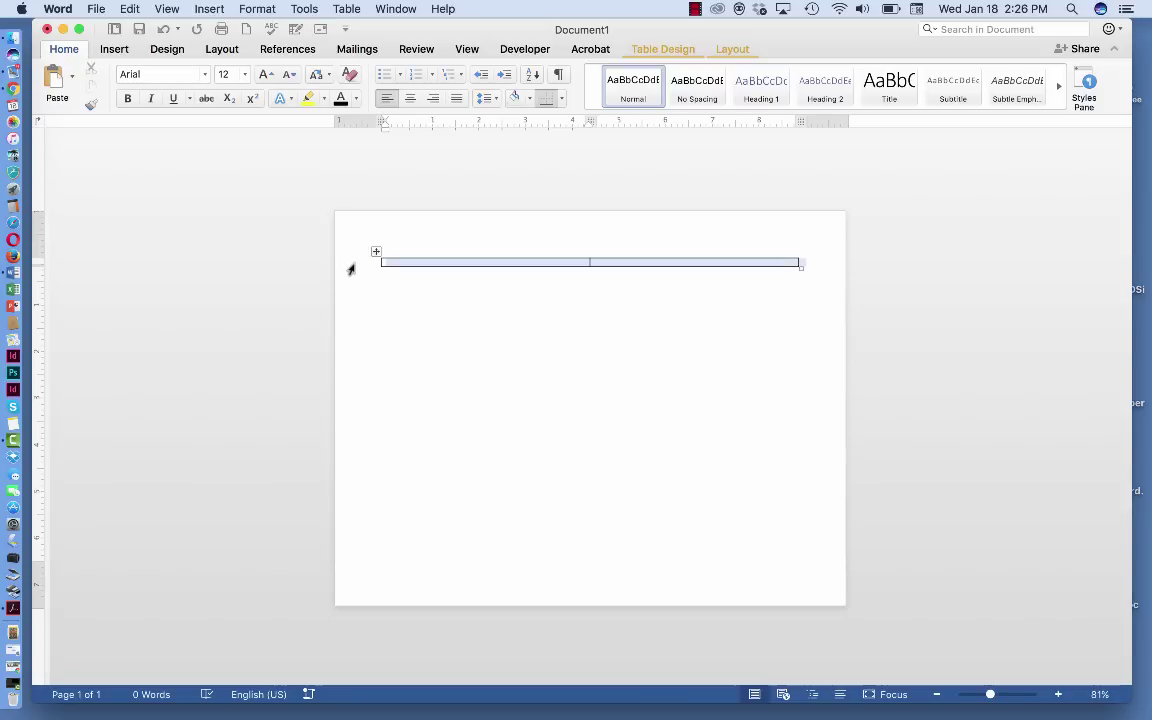
left_click(563, 99)
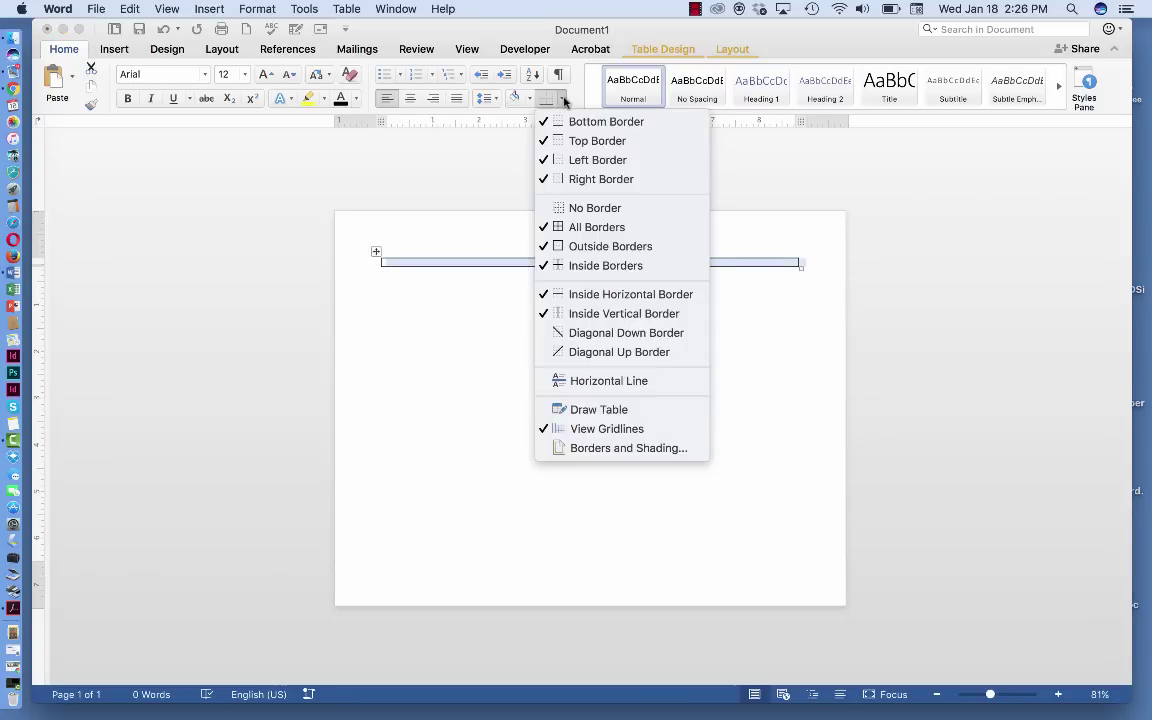
left_click(564, 212)
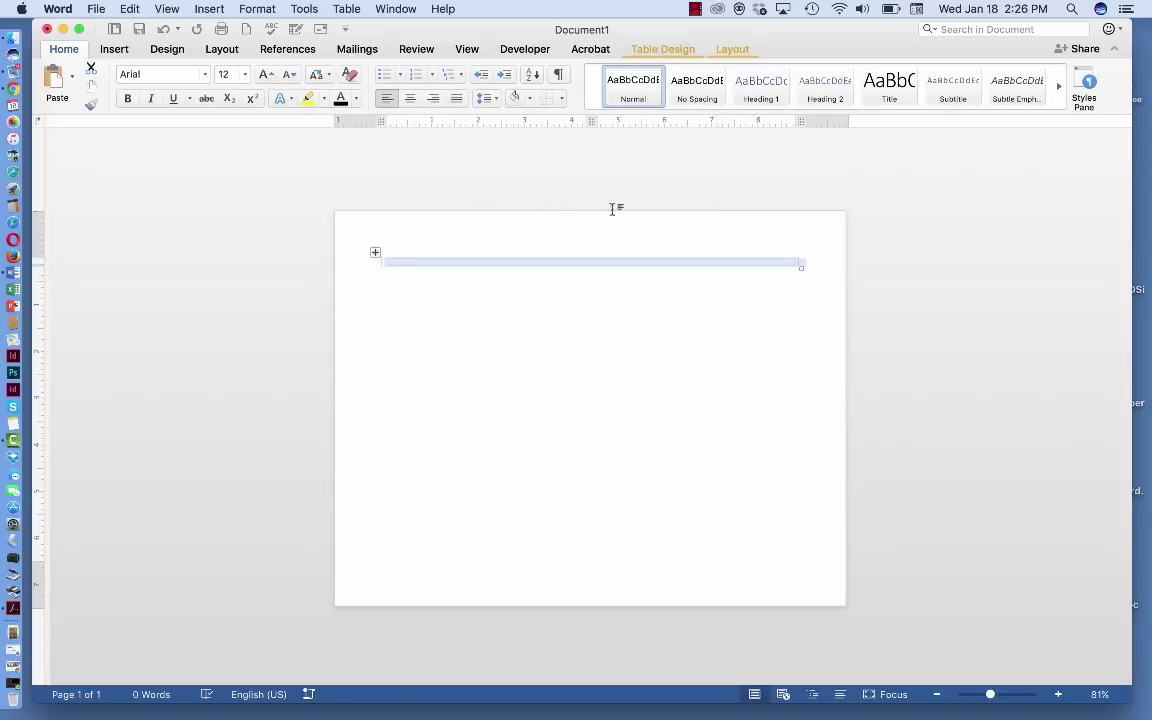
- Add a blank line above the table and enter four lines of random placeholder text below it
left_click(580, 264)
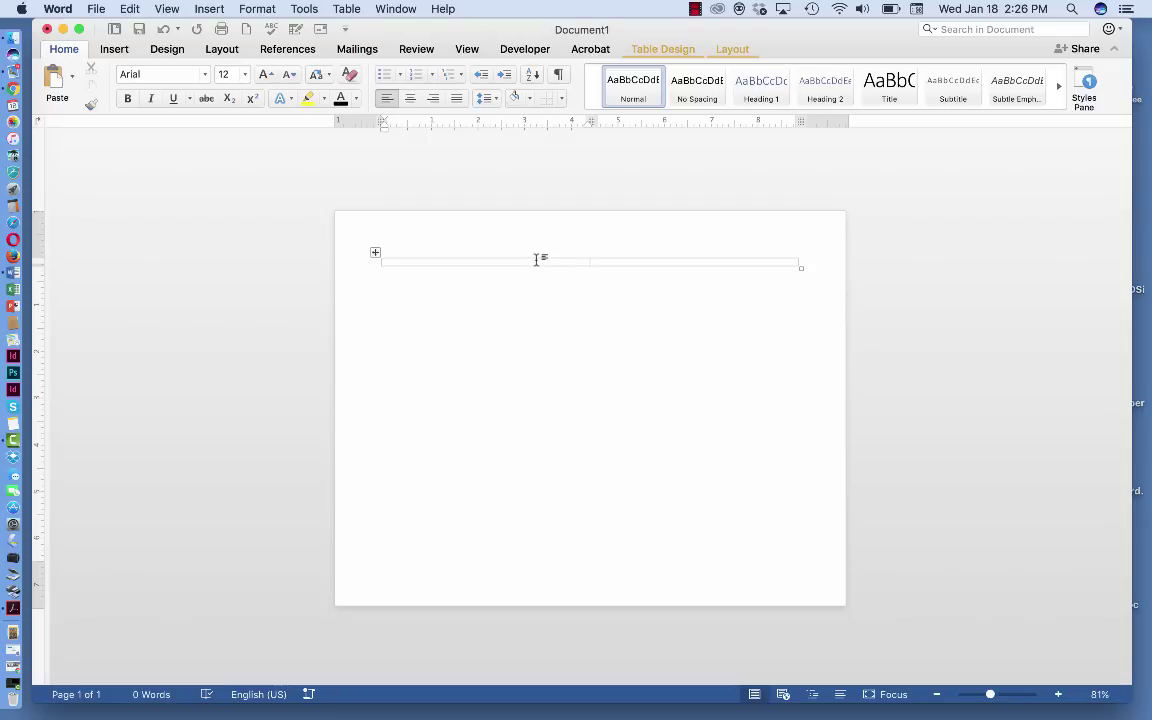
key("Return")
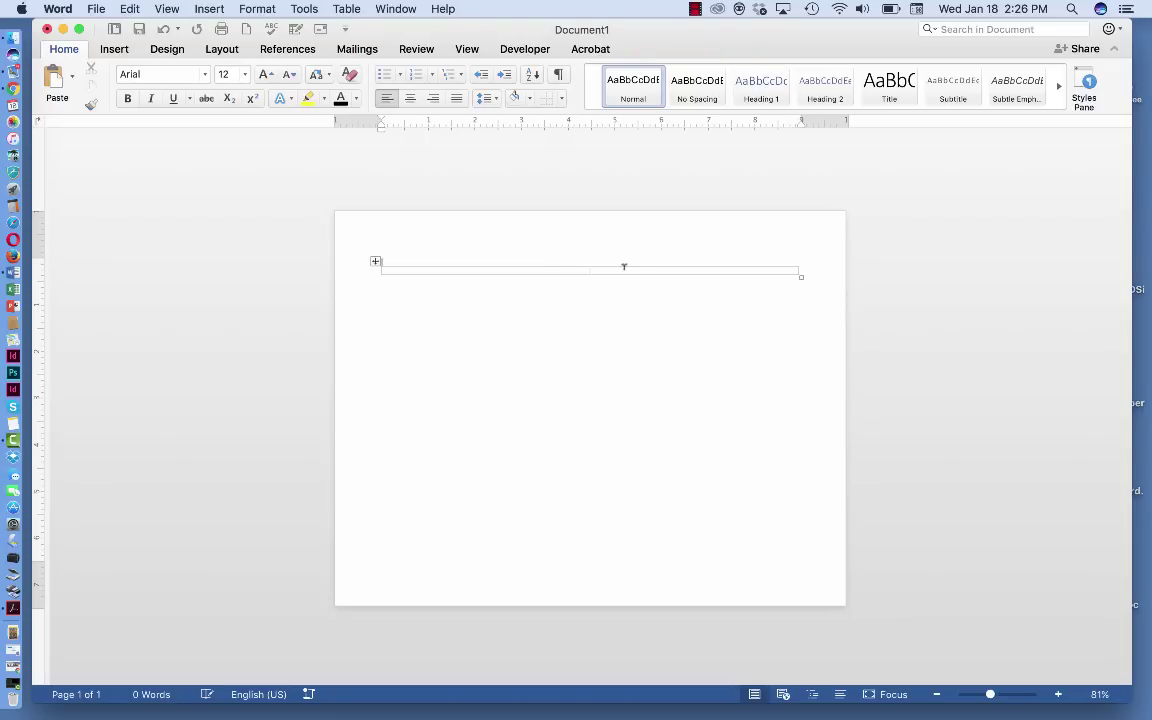
left_click_drag(622, 273, 620, 271)
key("Return")
type(";laksjfasxjfklads")
key("Return")
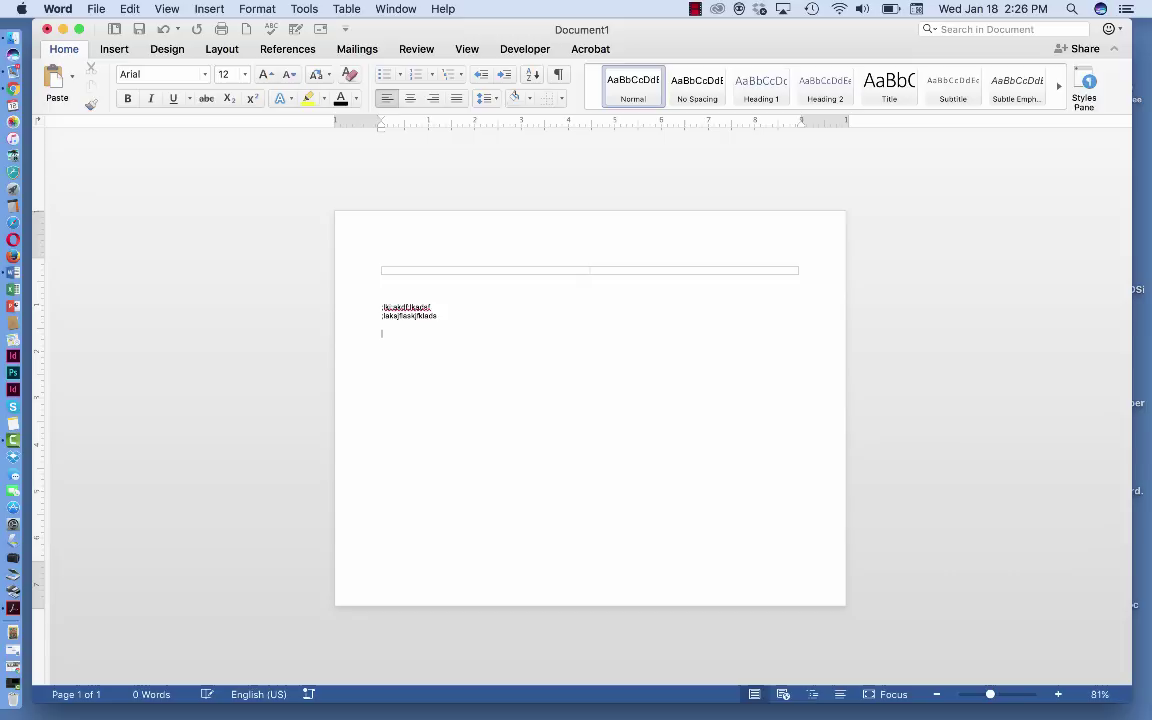
type("asd;flkjas;ldfkjskl;d  asfd")
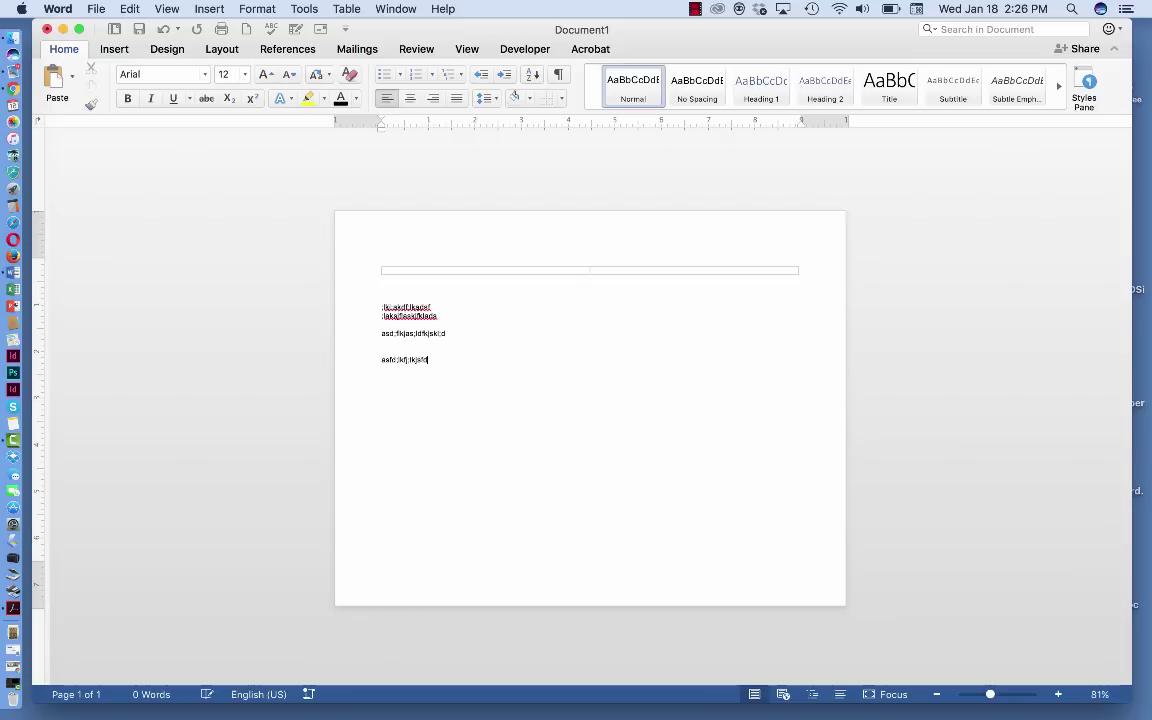
type(";lkfj;lkjsfd;lkasjdf")
- Add two more blank lines between the table and the placeholder text
left_click(407, 280)
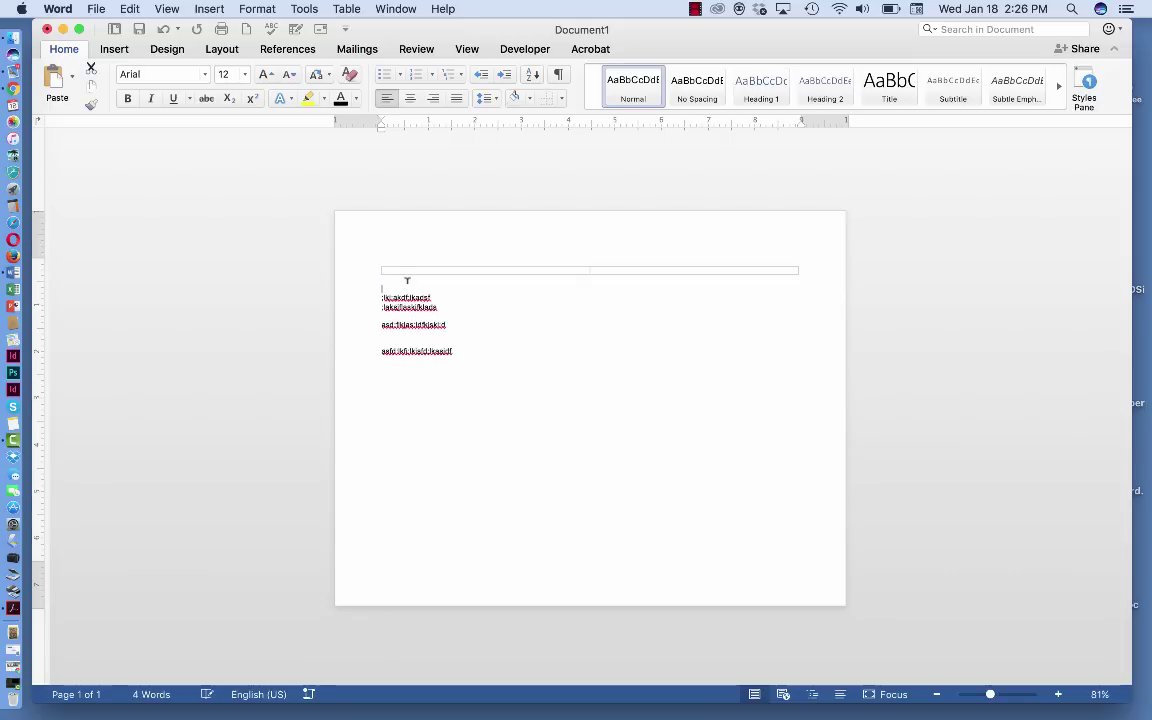
key("Return")
key("Return")
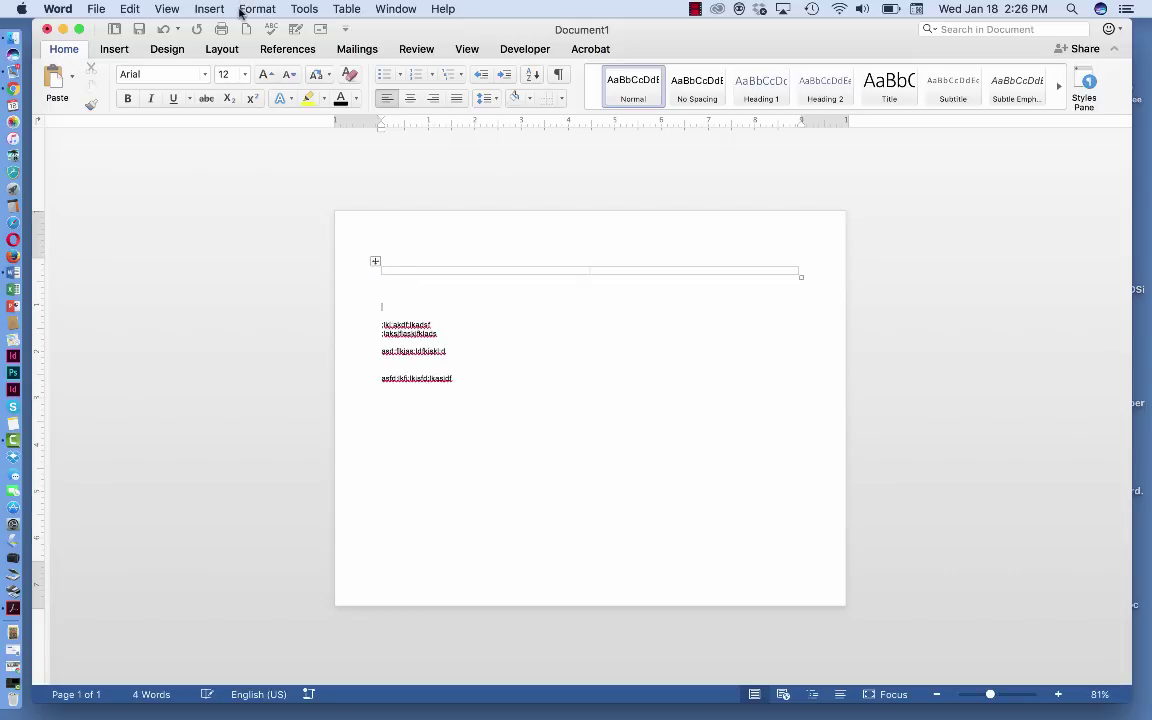
- Insert the signature JPG from the Desktop folder above the placeholder text and shrink it proportionally to about 3 inches wide
left_click(205, 10)
mouse_move(209, 30)
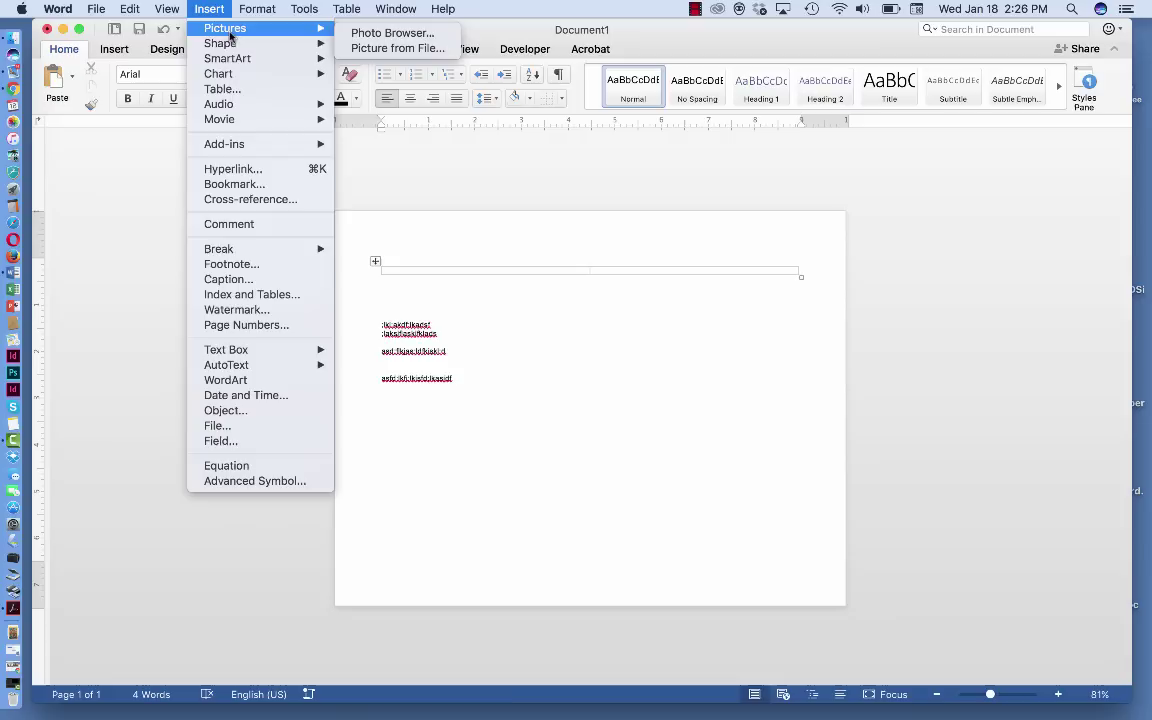
left_click(398, 48)
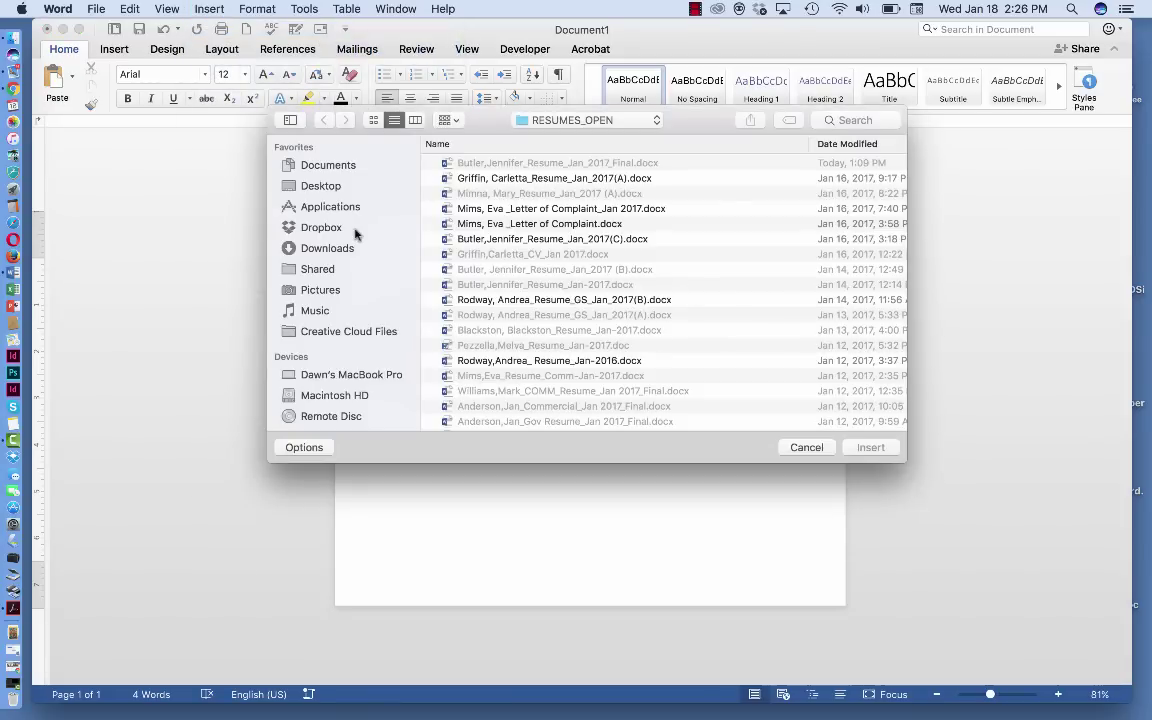
left_click(340, 165)
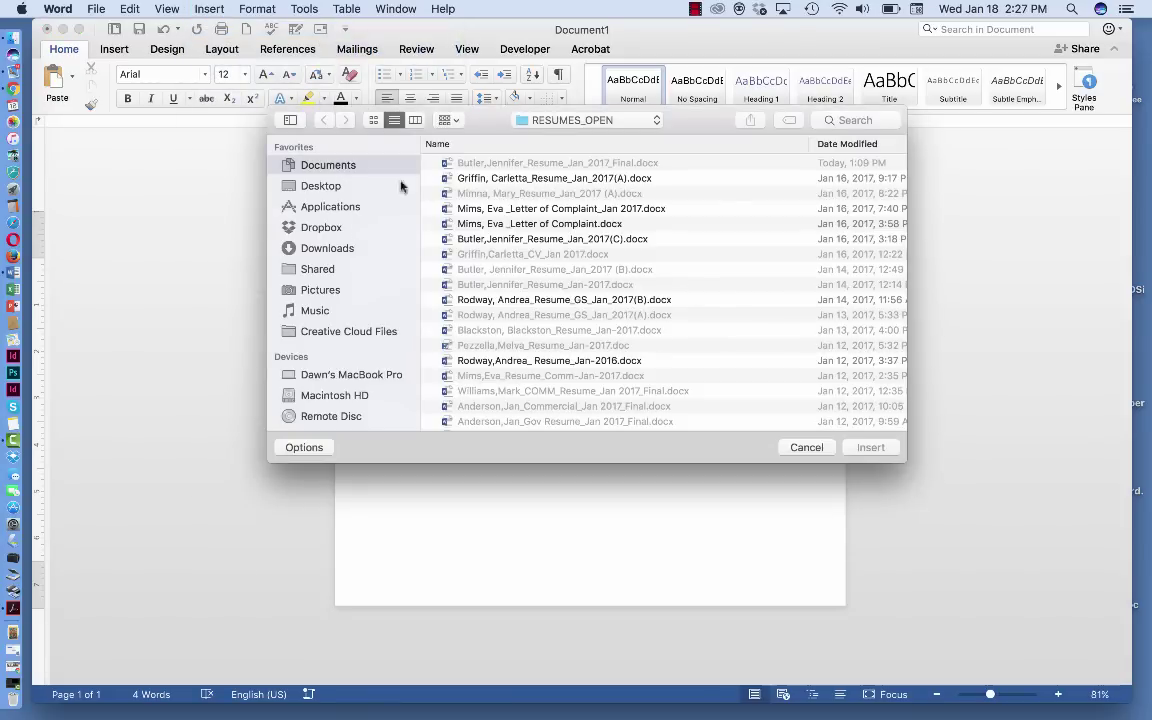
left_click(322, 186)
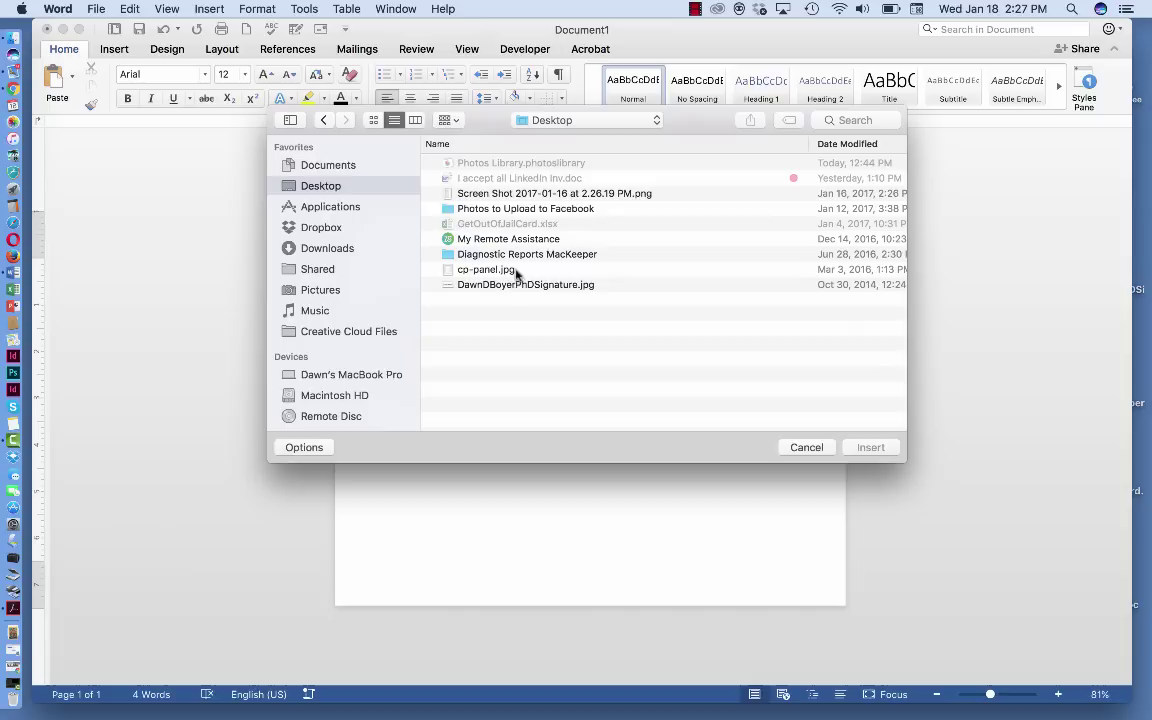
left_click(514, 285)
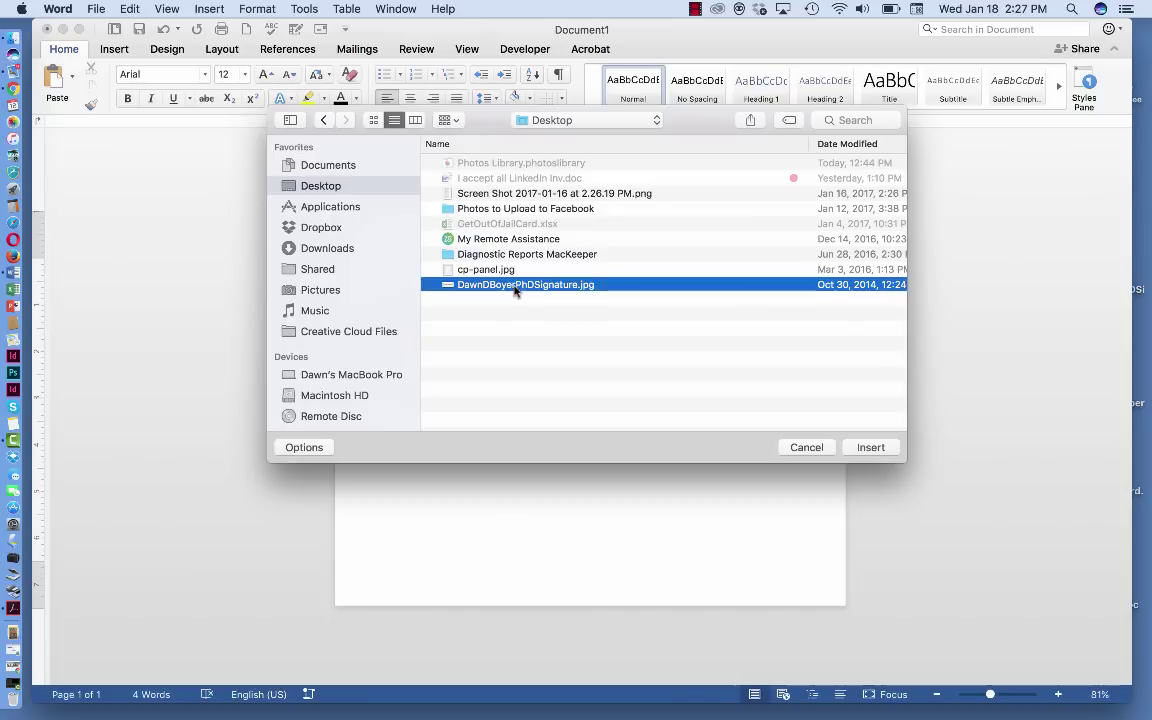
left_click(869, 448)
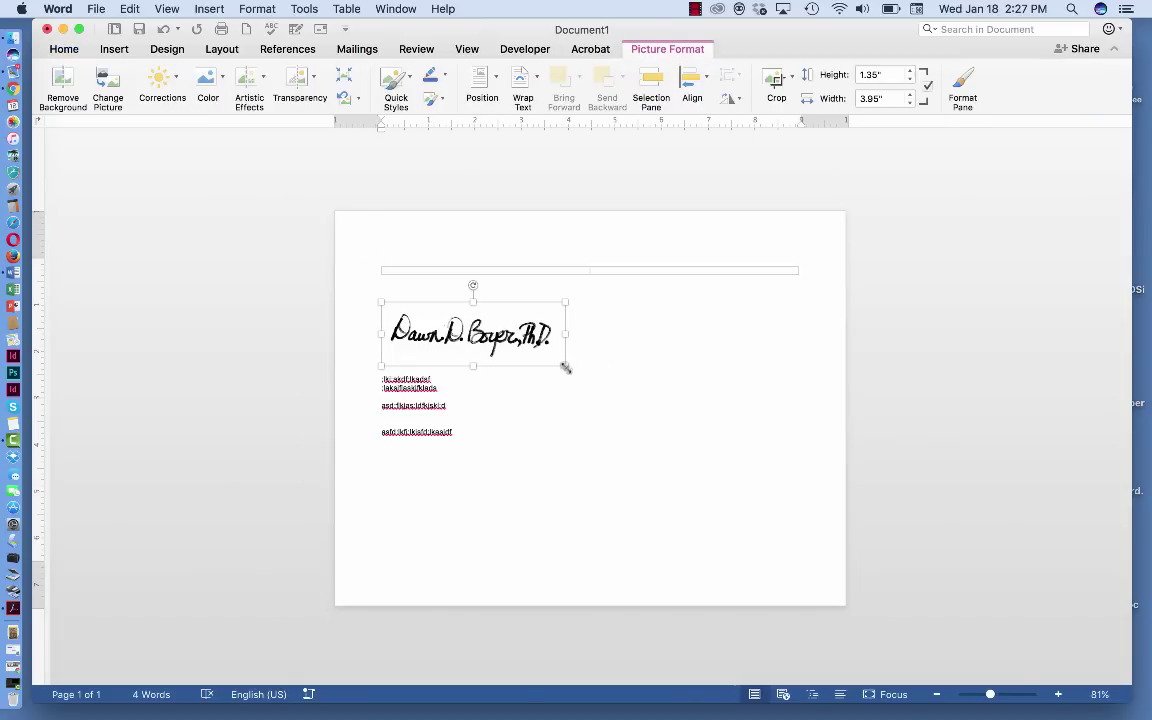
left_click_drag(565, 367, 512, 341)
left_click(531, 318)
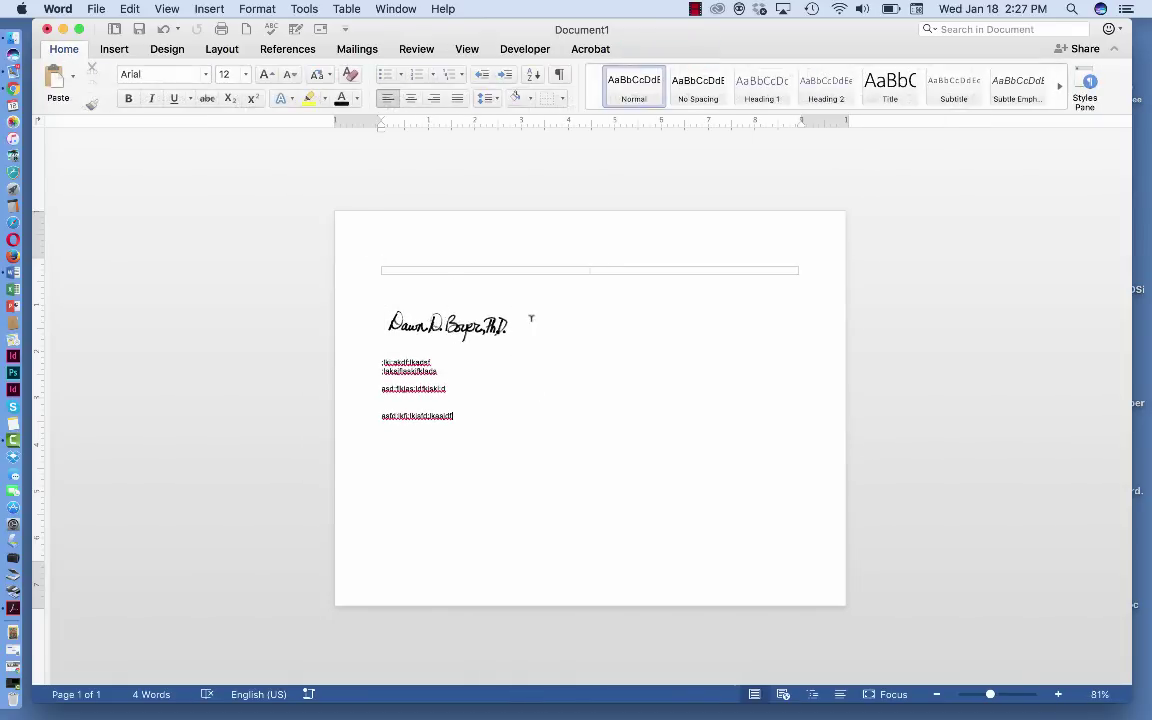
- Move the signature picture together with all the placeholder text into the table's first column
left_click_drag(473, 427, 401, 333)
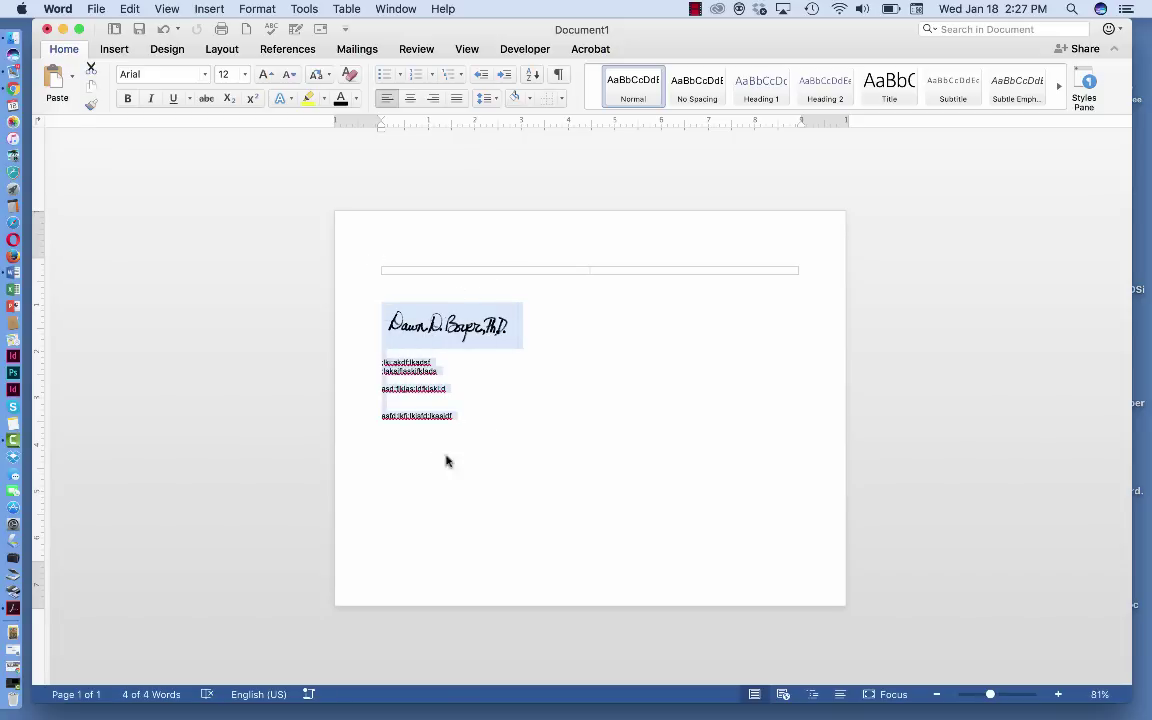
left_click(480, 416)
left_click_drag(468, 419, 385, 320)
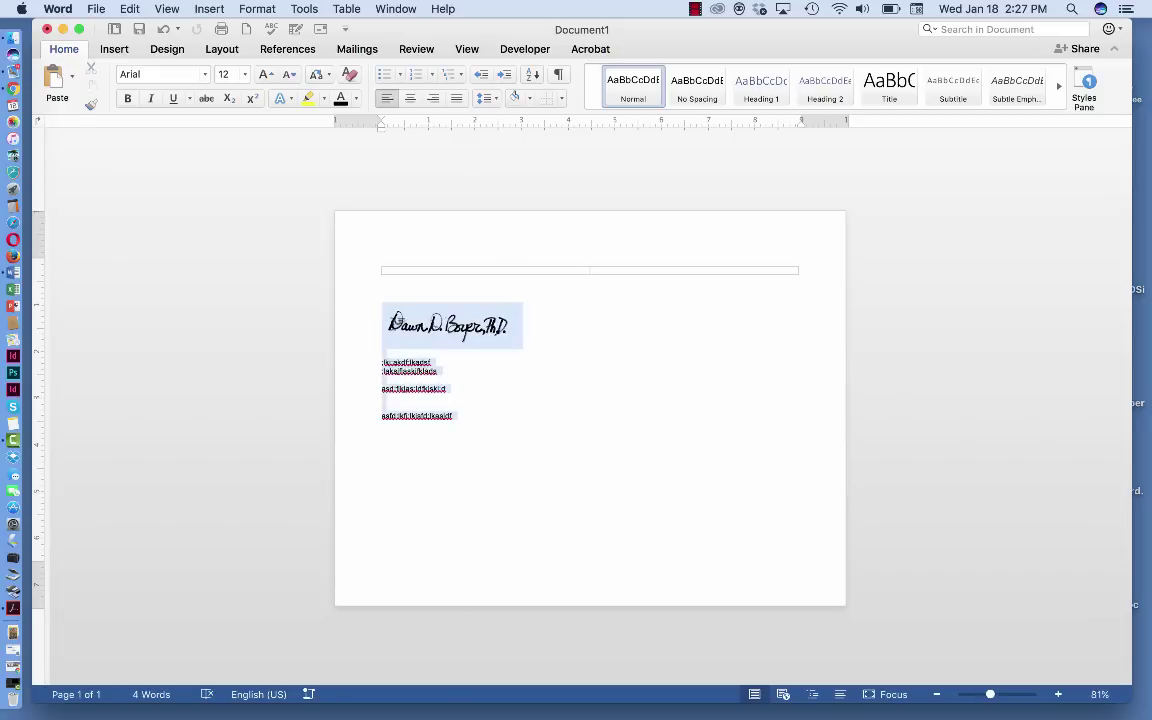
left_click(391, 313)
left_click(476, 404)
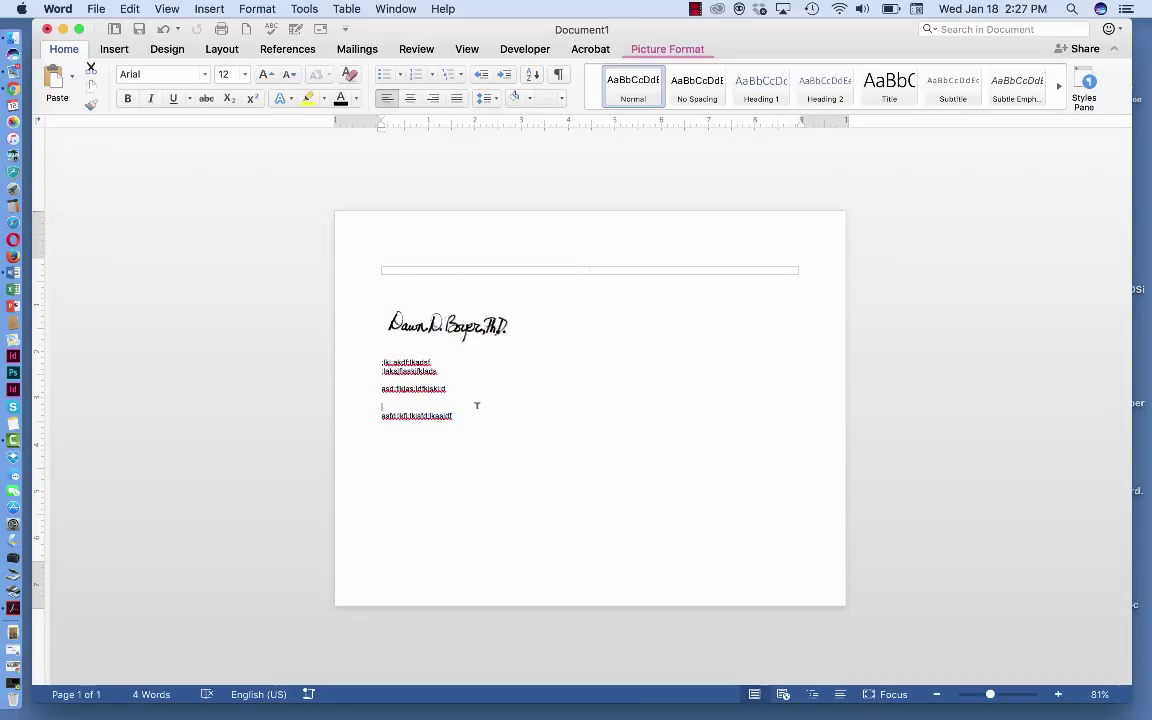
left_click_drag(470, 412, 389, 304)
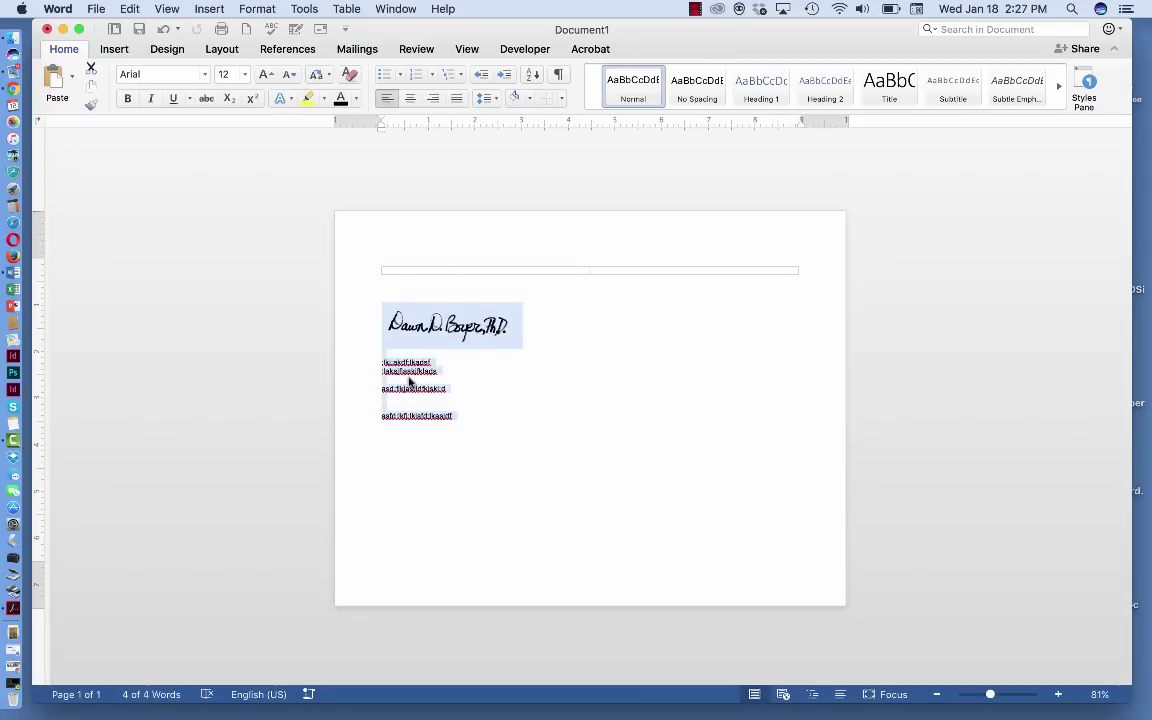
left_click_drag(385, 358, 421, 272)
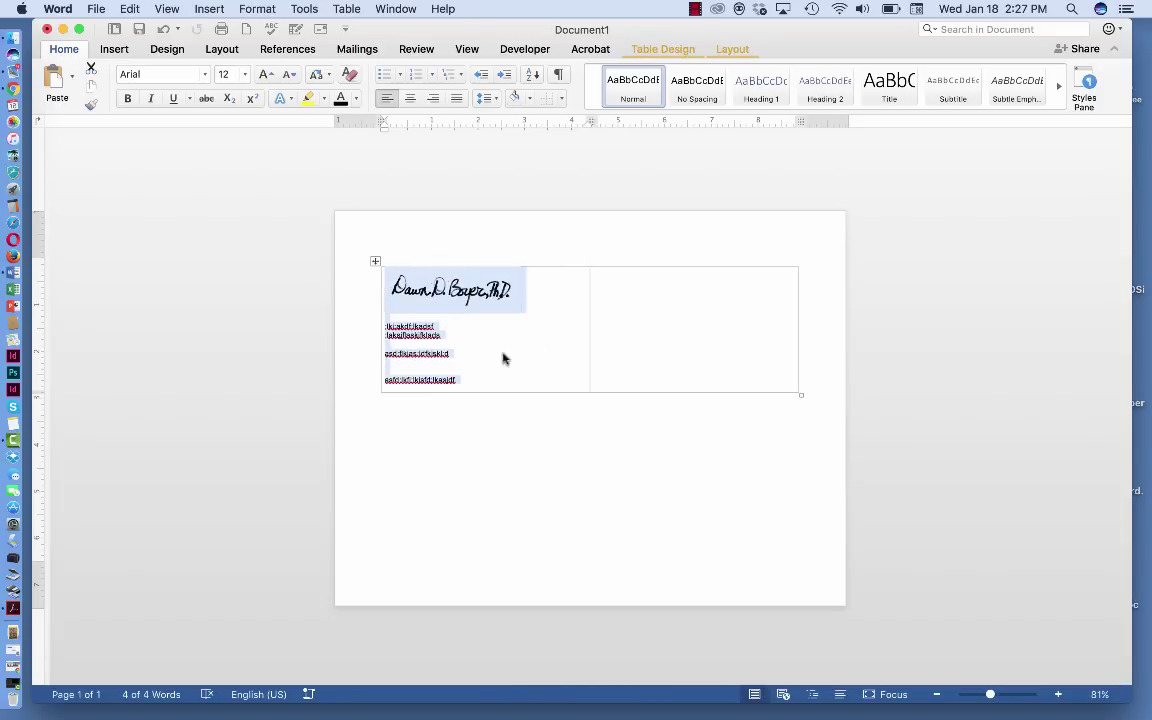
- Center the signature picture and all the placeholder text horizontally within the table's first column
left_click(482, 378)
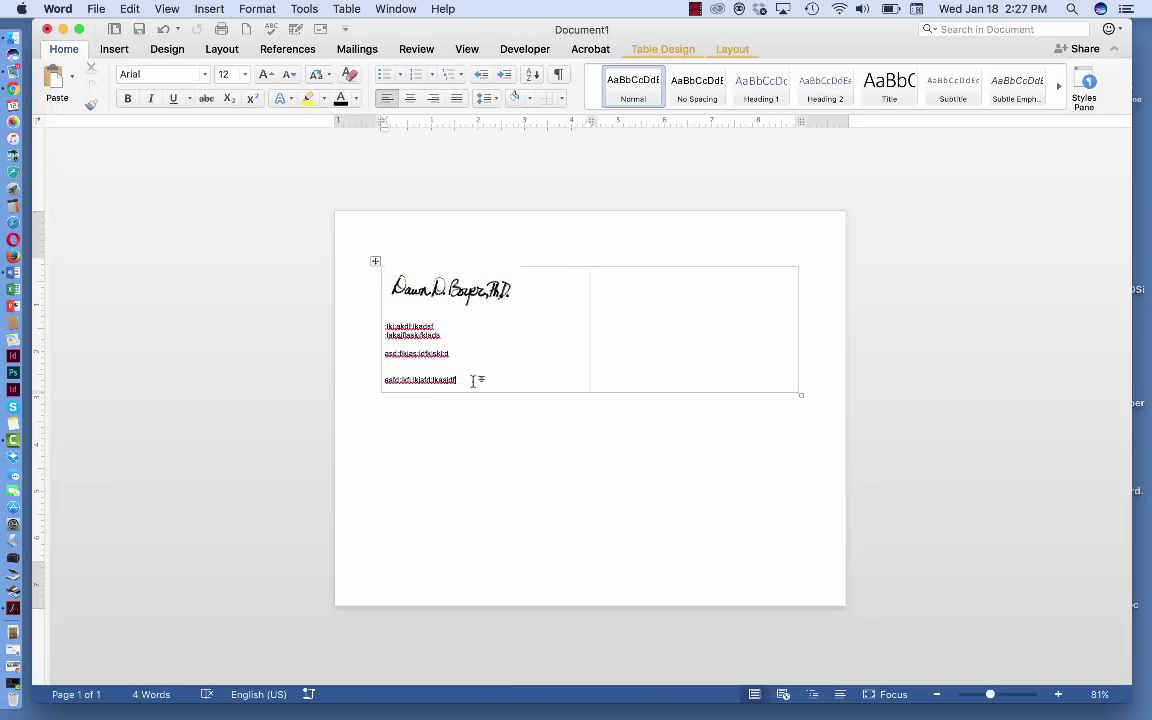
left_click(391, 298)
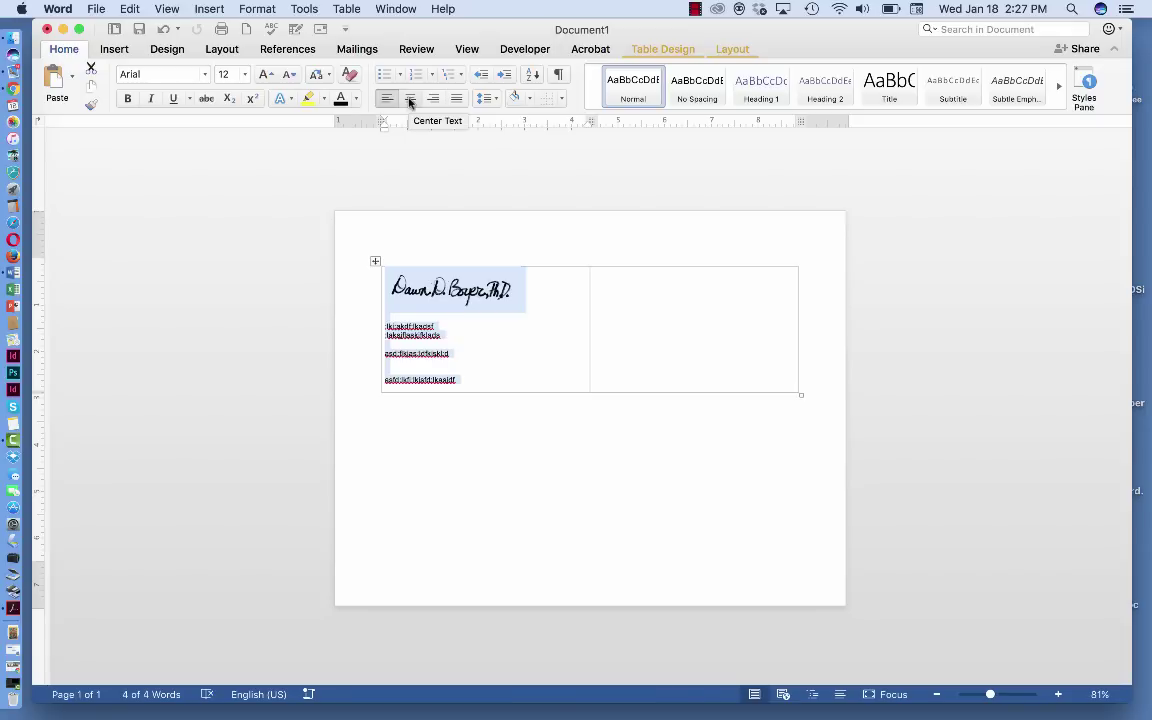
left_click(409, 101)
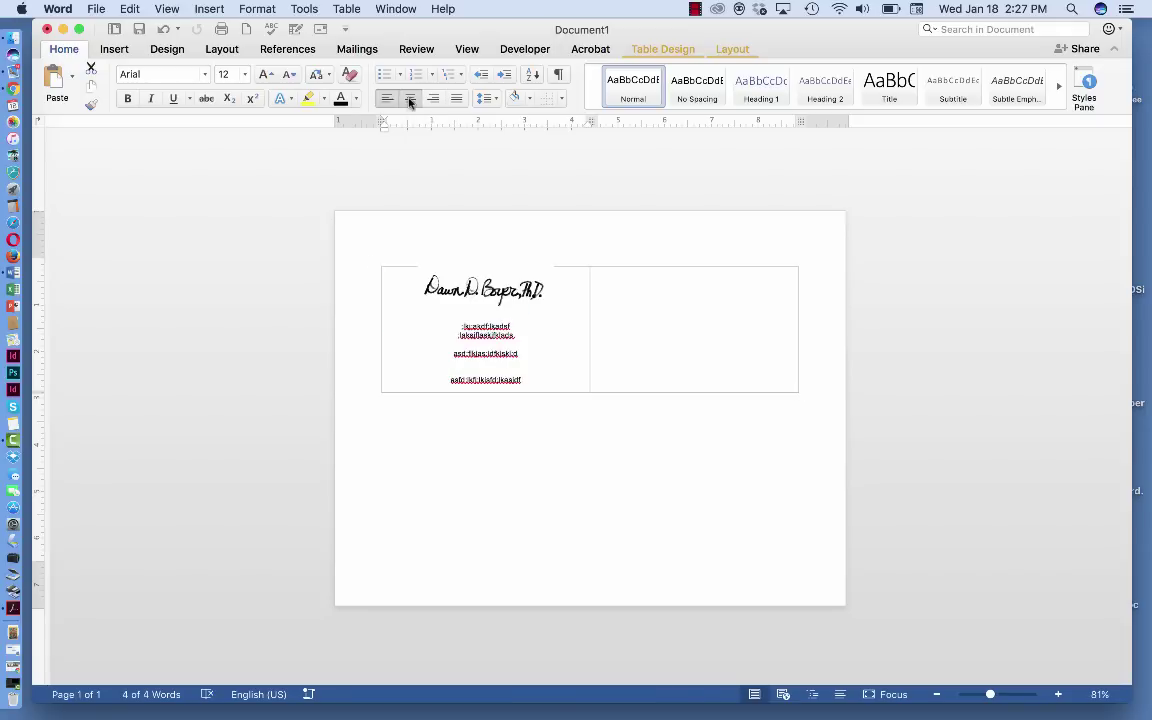
- Add several blank lines below the last line of placeholder text in the first column
left_click(572, 377)
left_click(558, 390)
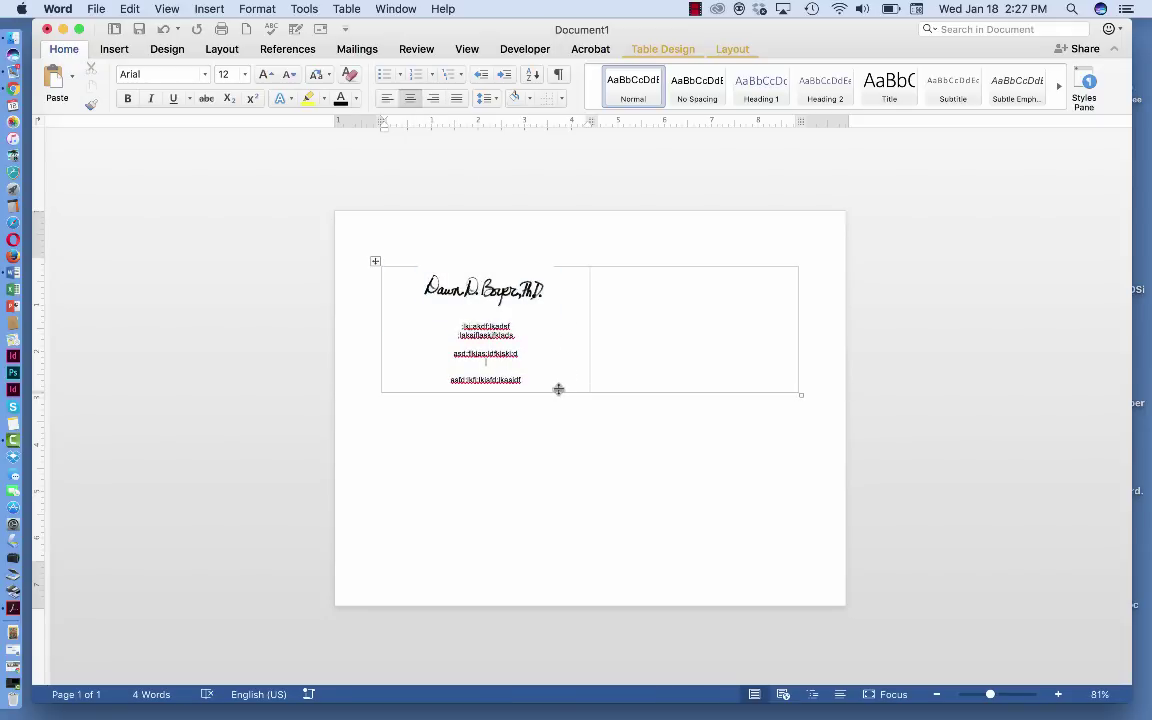
key("Return")
key("Return")
key("Return")
key("Return")
key("Return")
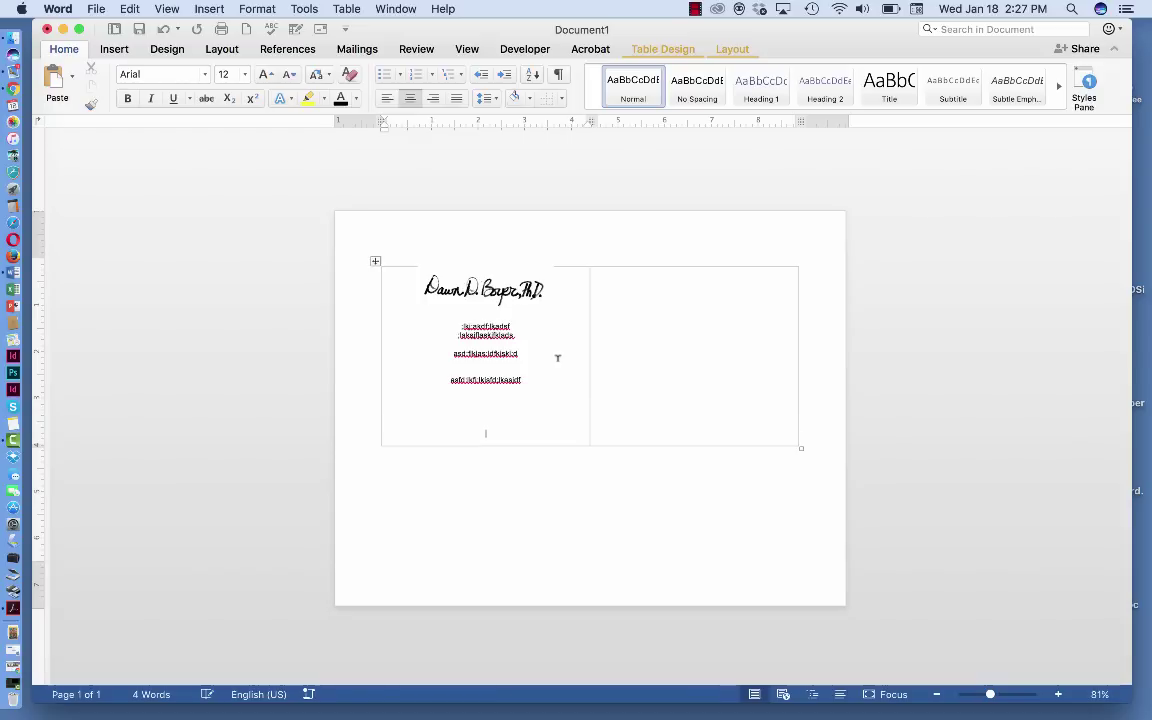
- Duplicate the signature picture with its placeholder text below the original block in the first column
left_click_drag(527, 378, 445, 303)
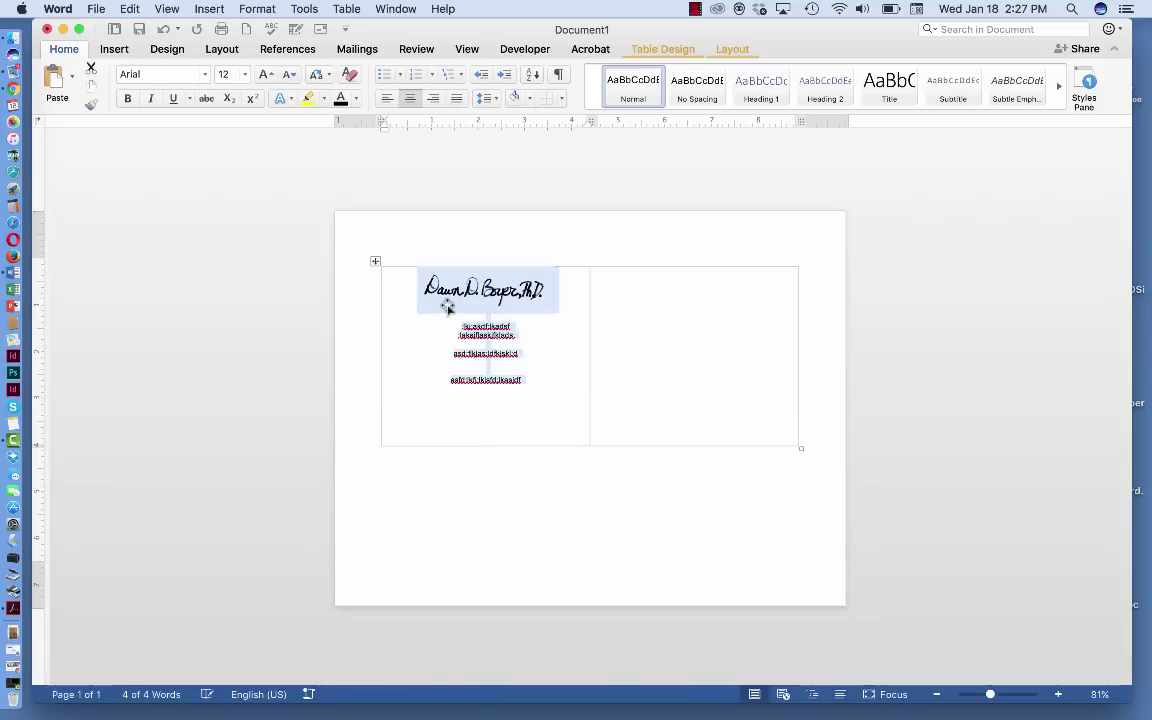
left_click(534, 408)
key("super+v")
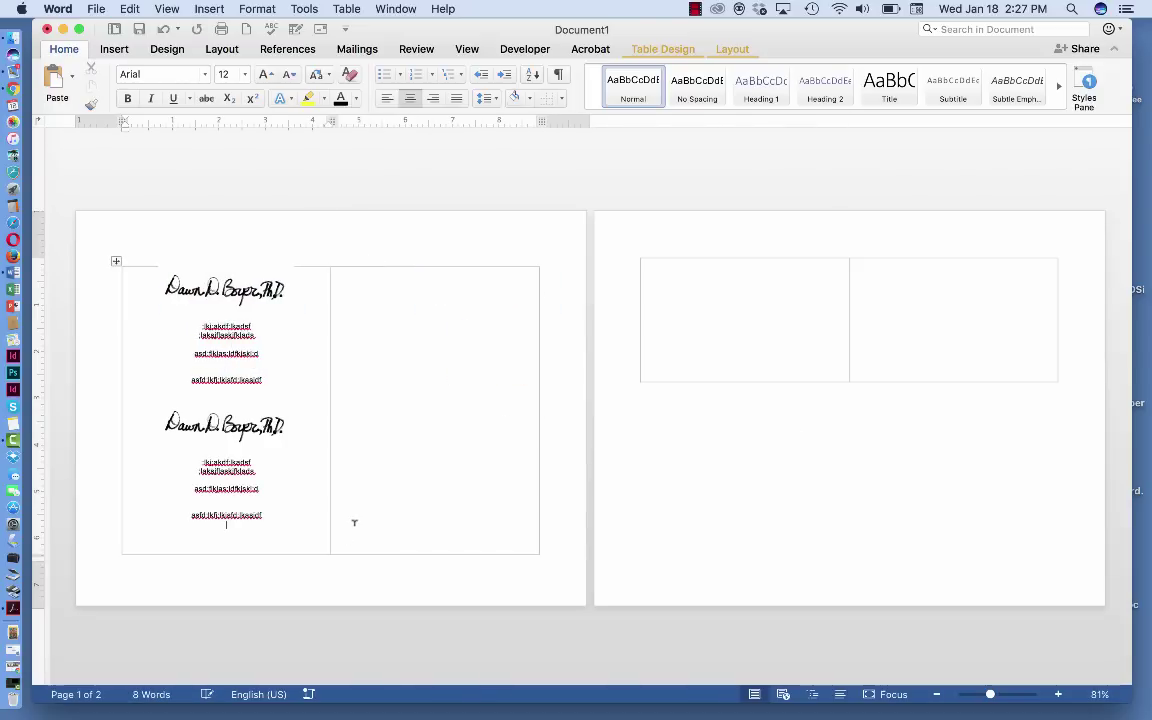
- Delete the surplus blank lines at the end of the first column and the extra second page
left_click(354, 522)
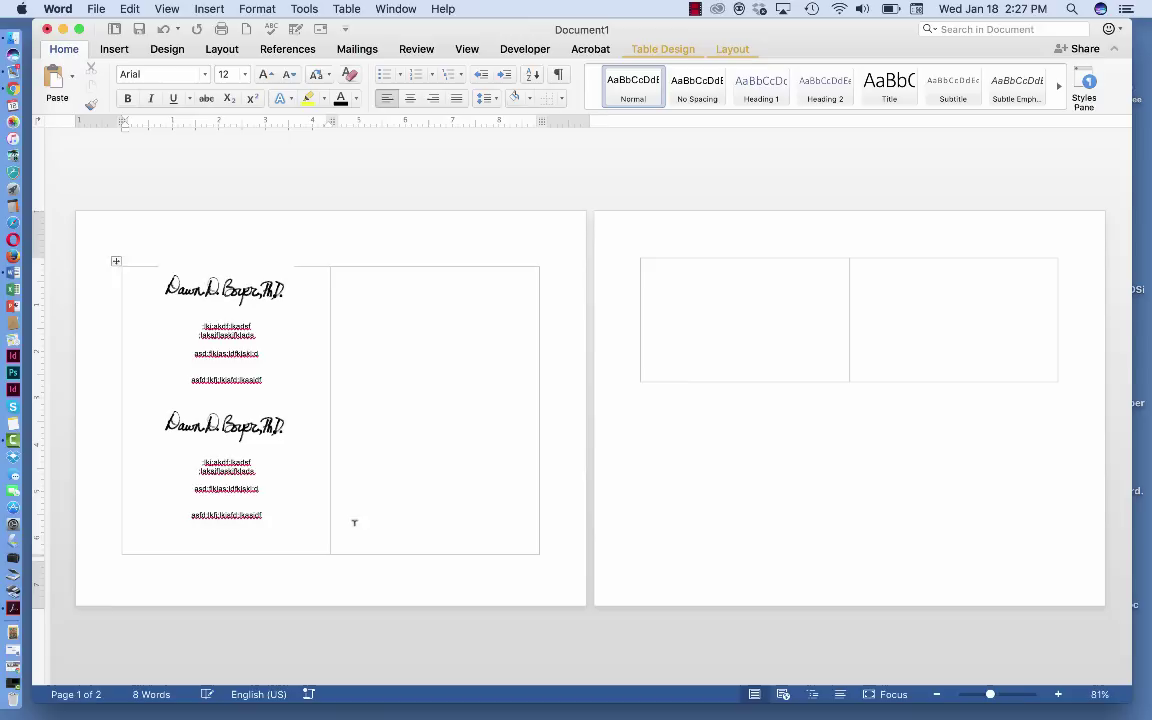
key("BackSpace")
key("BackSpace")
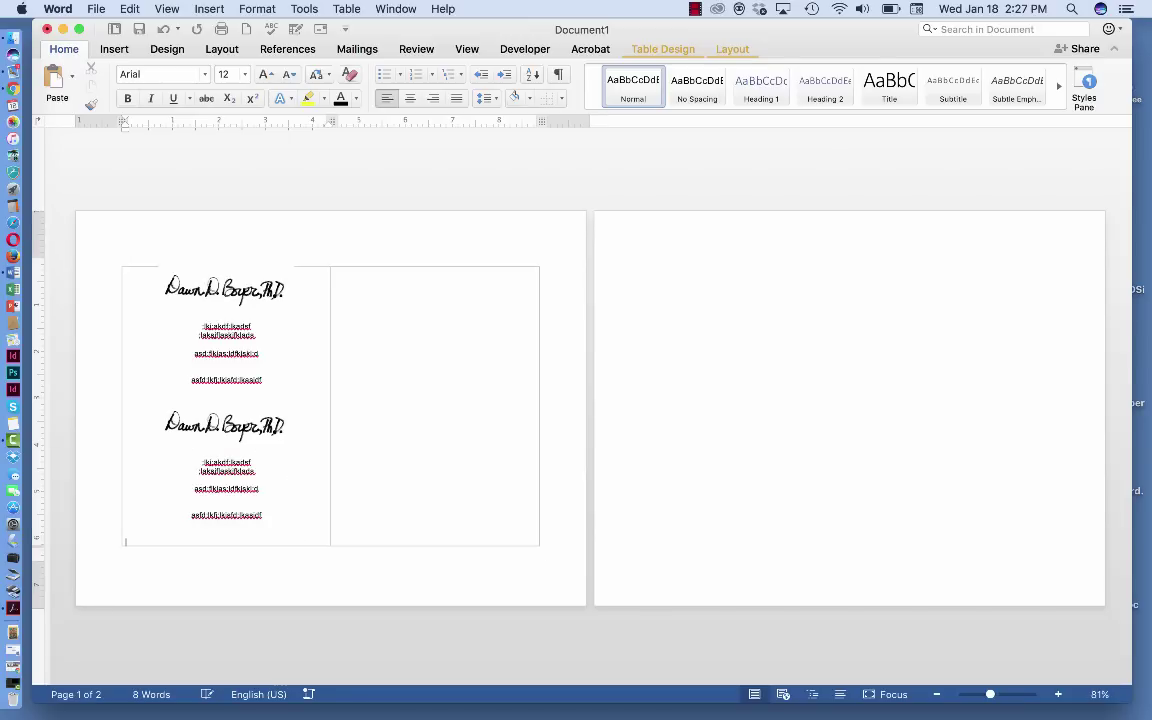
left_click(758, 334)
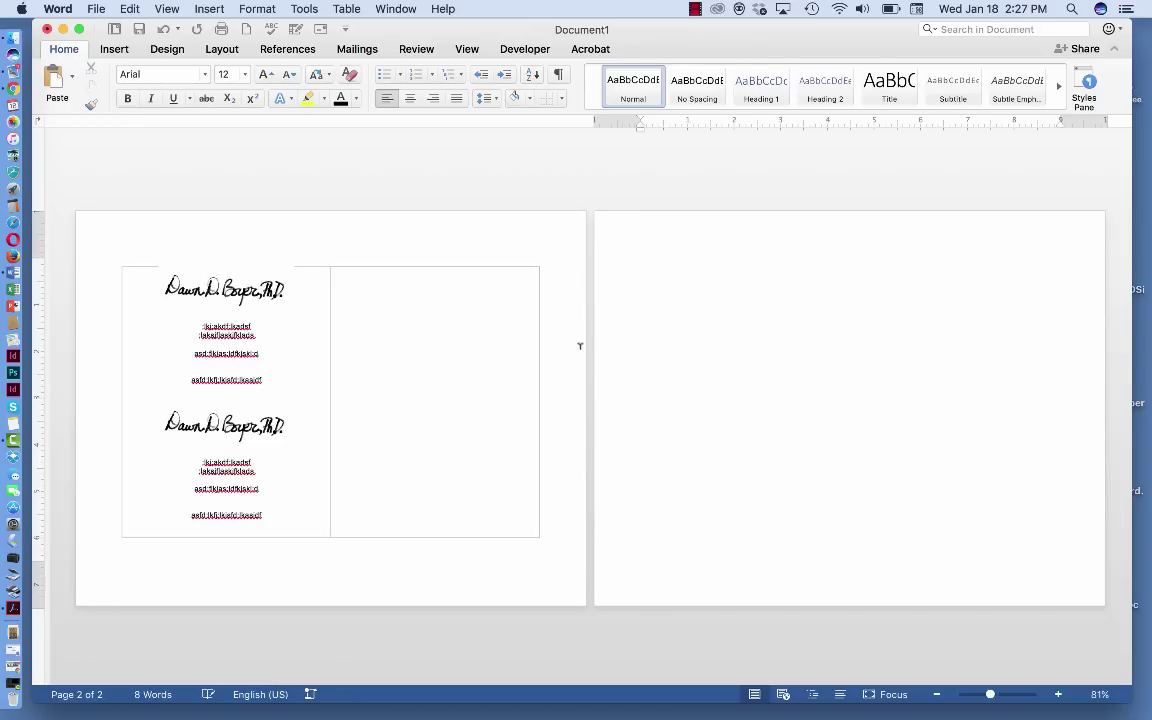
key("BackSpace")
- Copy both signature-and-text blocks from the first column into the table's second column
left_click(555, 370)
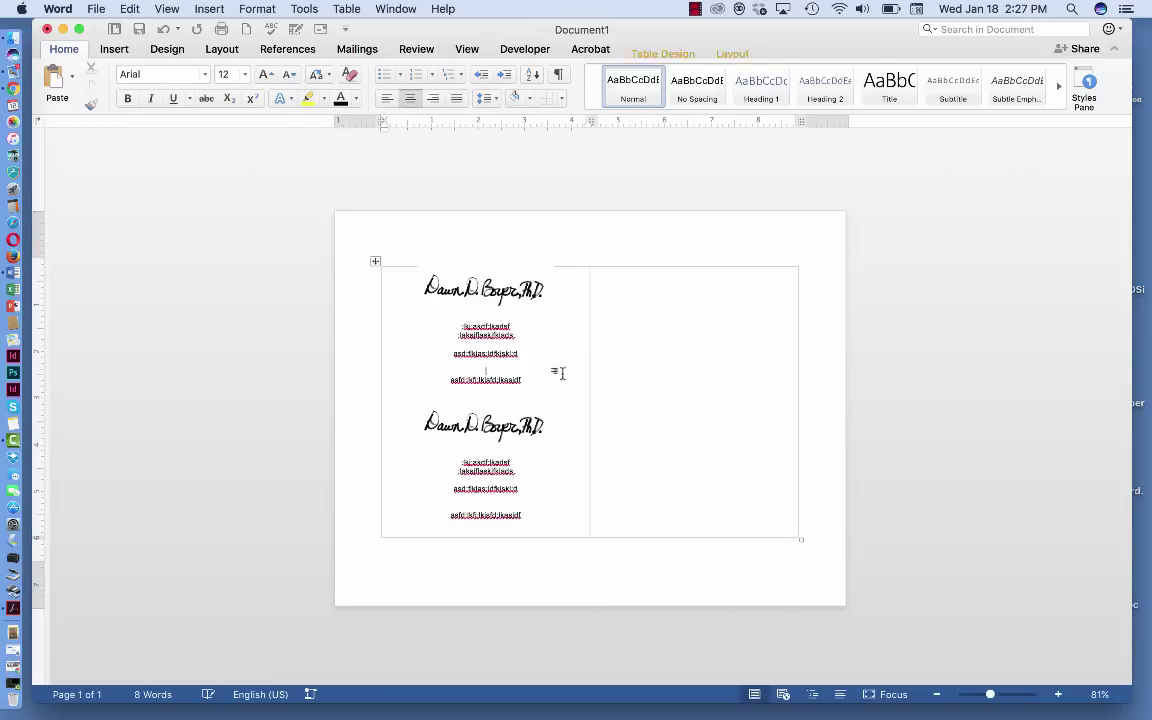
left_click(500, 302)
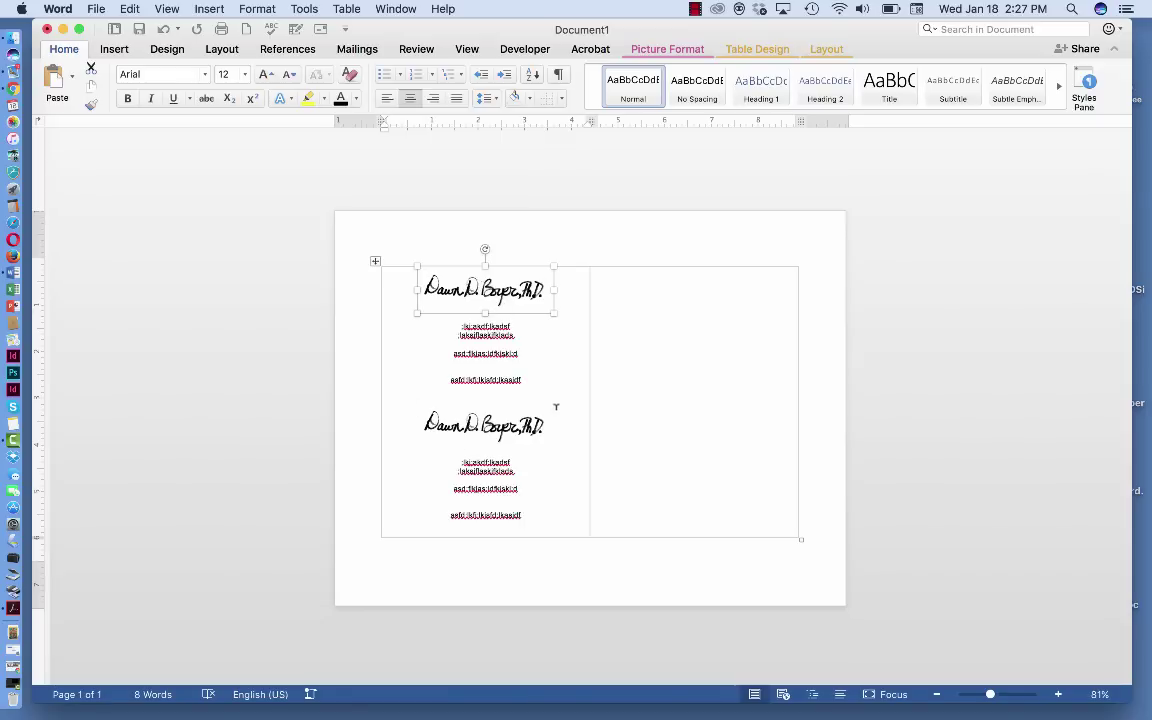
left_click(553, 430)
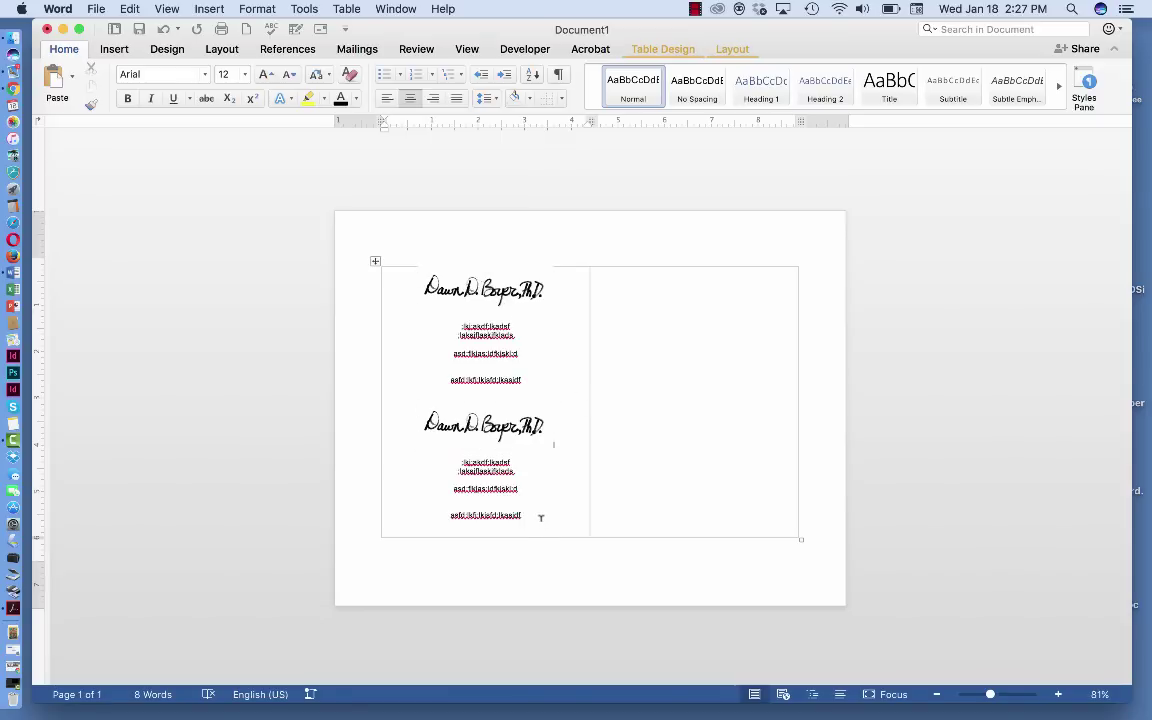
mouse_move(541, 518)
left_mouse_down()
mouse_move(504, 509)
mouse_move(509, 465)
mouse_move(478, 311)
mouse_move(423, 279)
left_mouse_up()
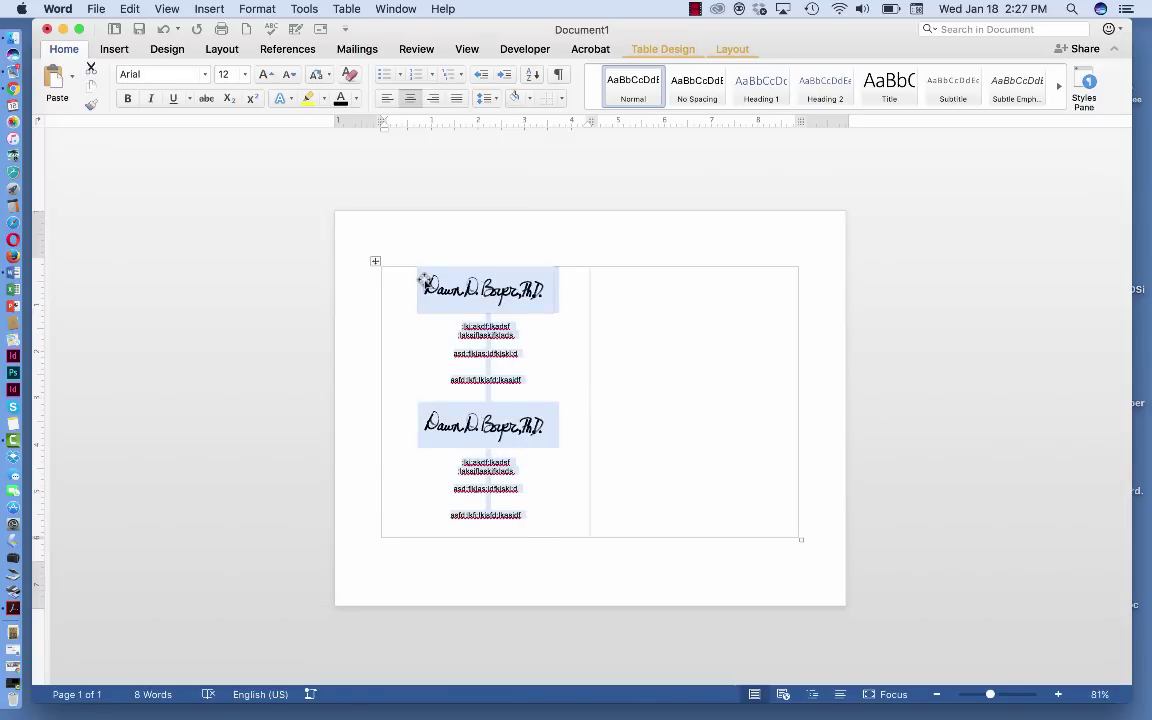
left_click(711, 315)
key("super+v")
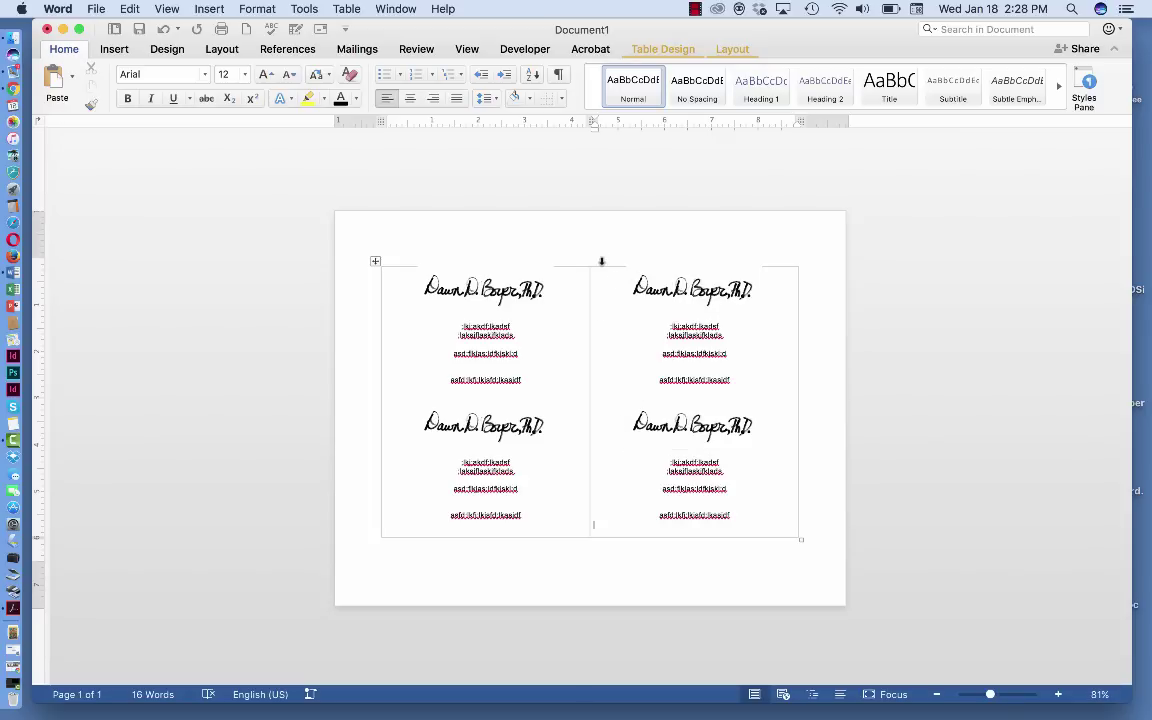
- Insert an empty column between the two filled columns and narrow it to a slim gap
left_click(601, 262)
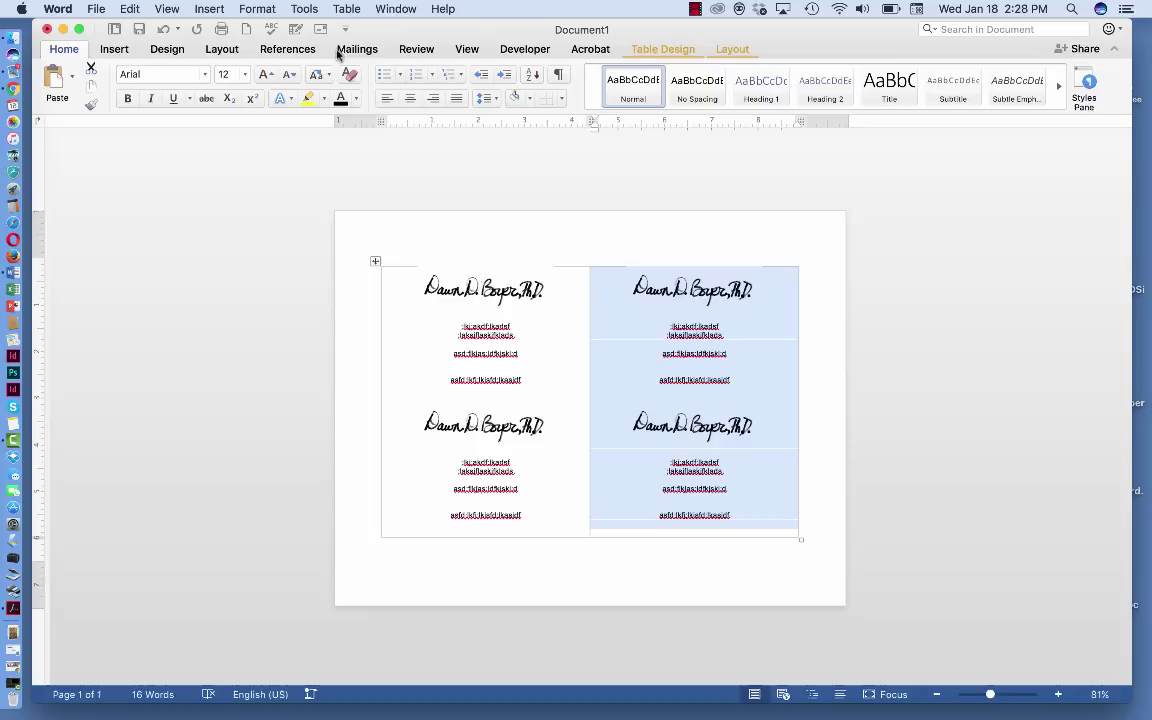
left_click(350, 10)
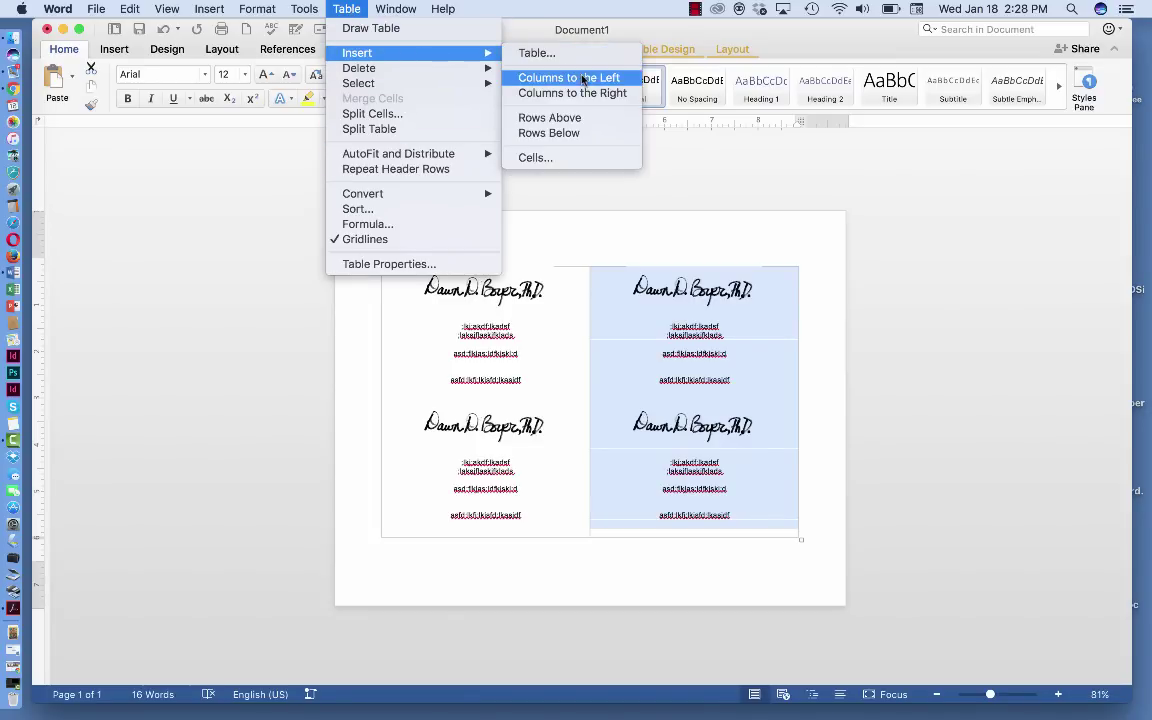
left_click(585, 79)
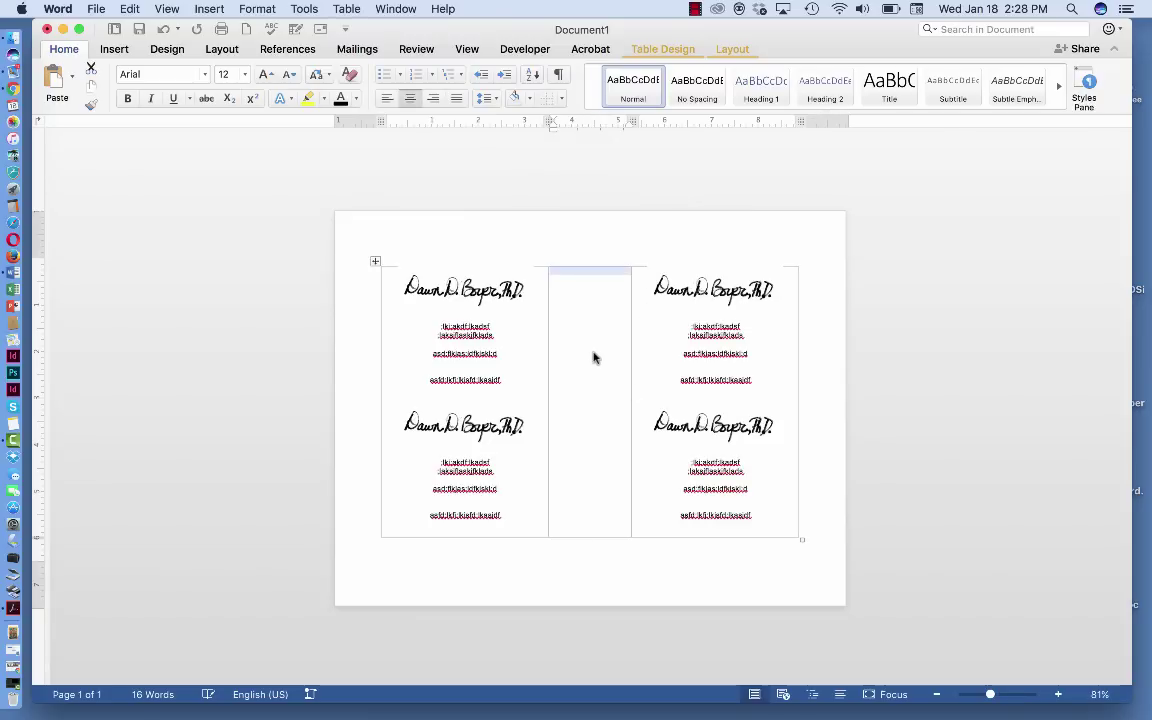
left_click(607, 290)
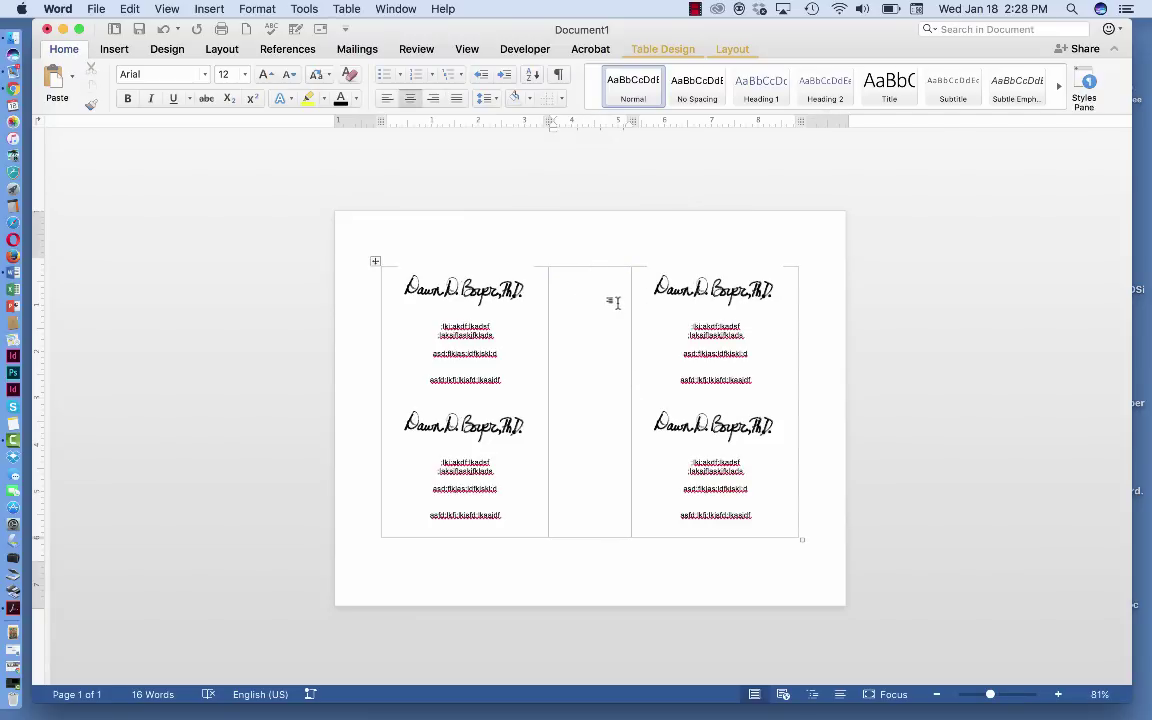
left_click_drag(630, 305, 585, 321)
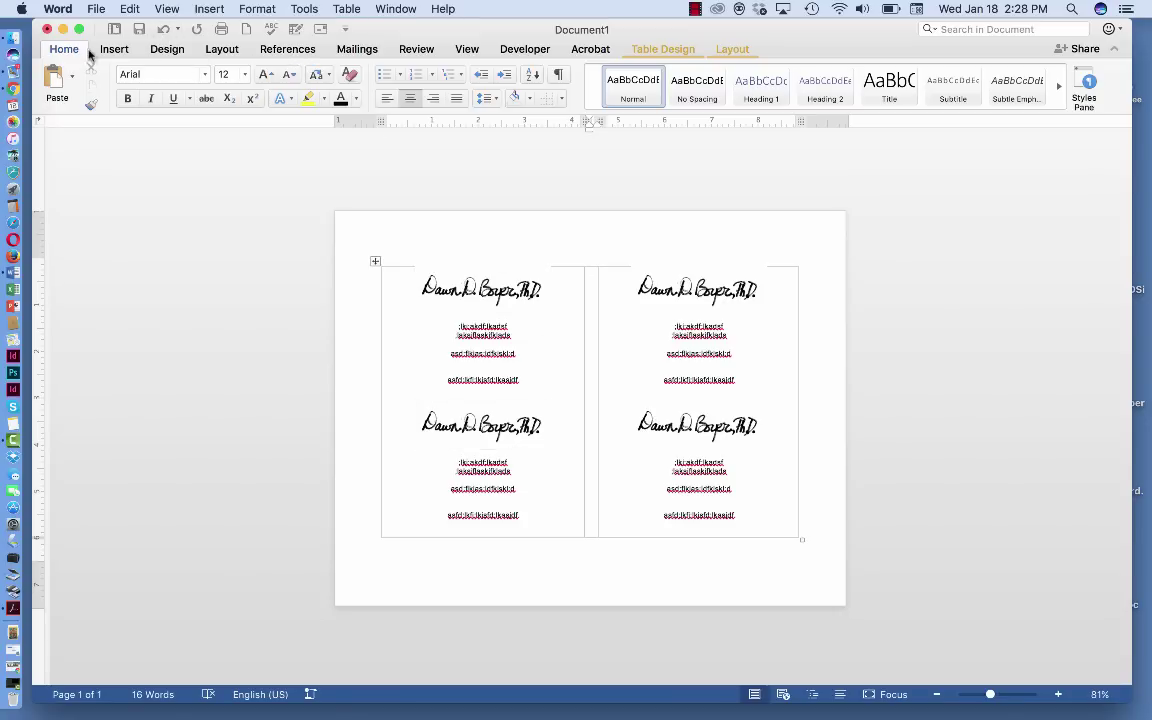
- Set all four page margins to .5 inch with mirror margins enabled for the whole document
left_click(258, 9)
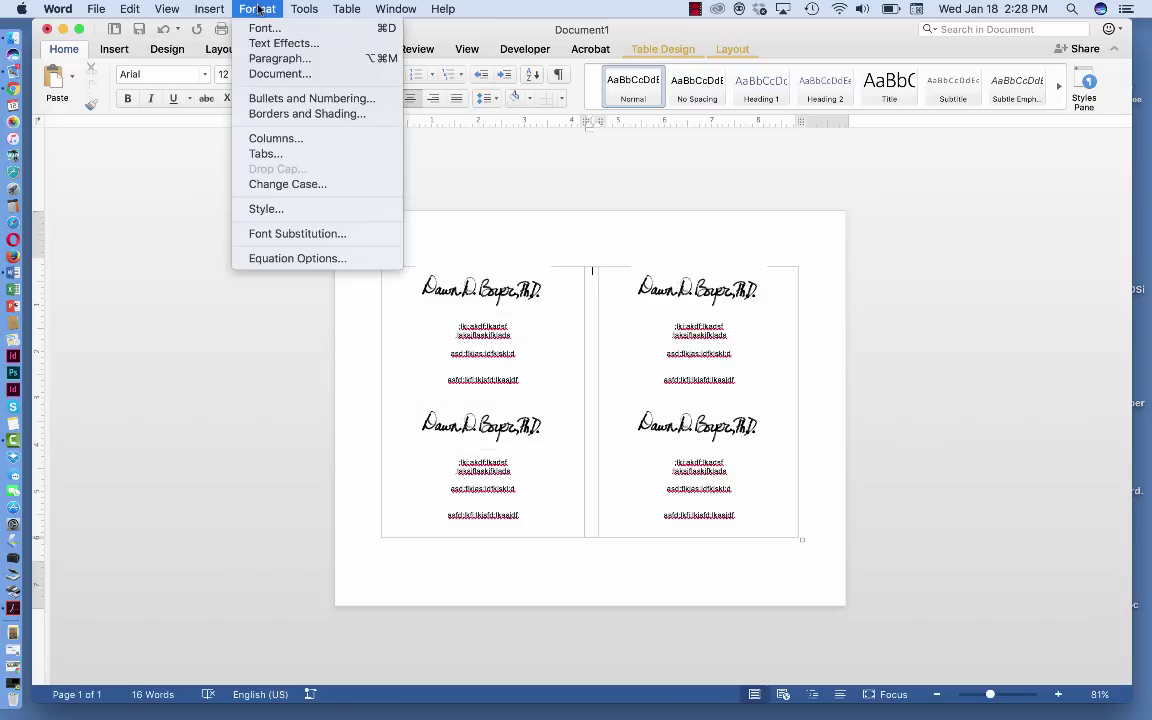
left_click(290, 76)
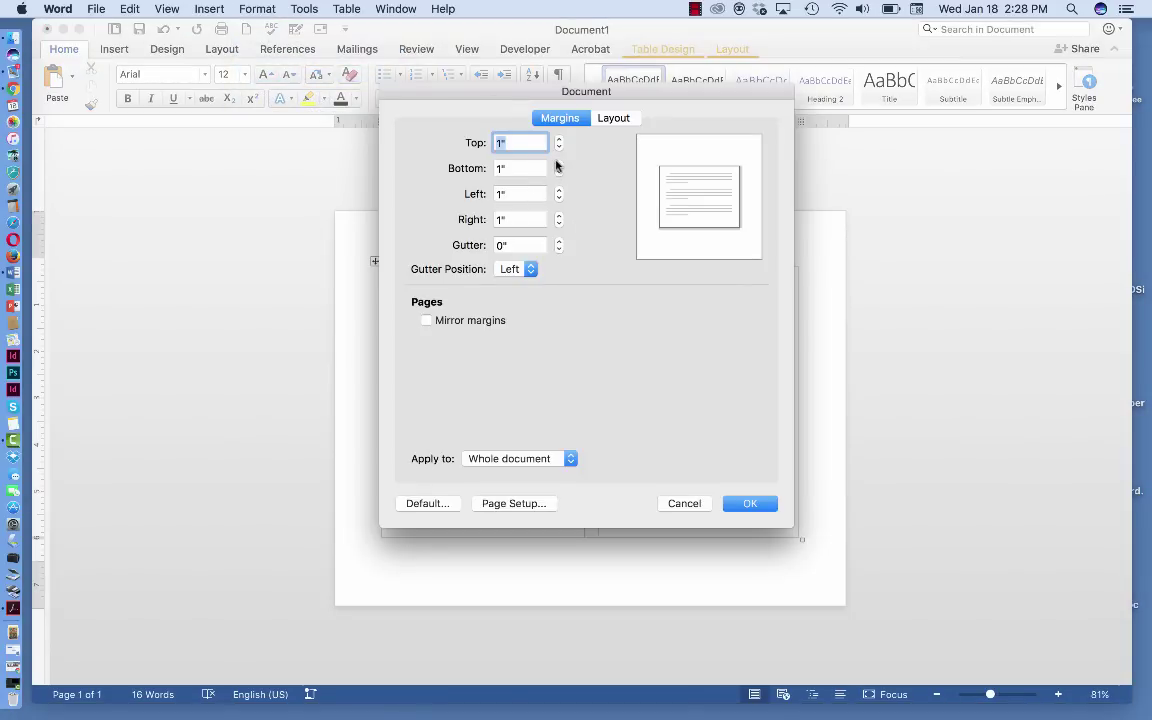
type(".5")
key("Tab")
type(".5")
key("Tab")
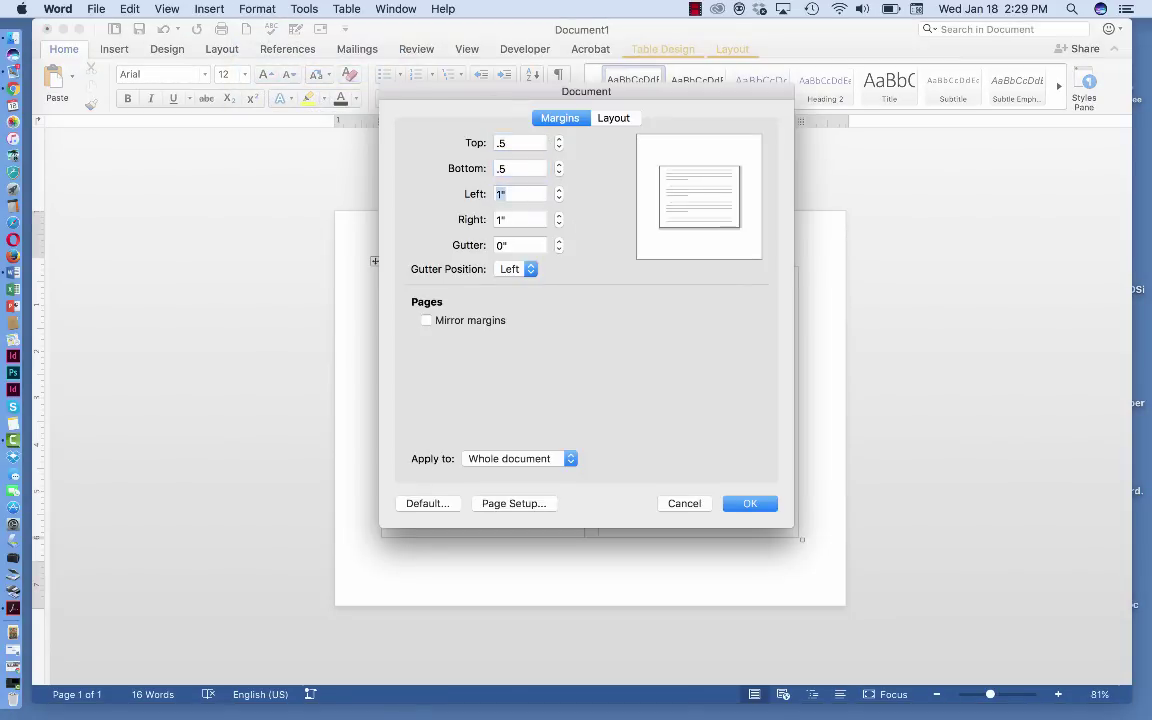
type(".5")
key("Tab")
type(".5")
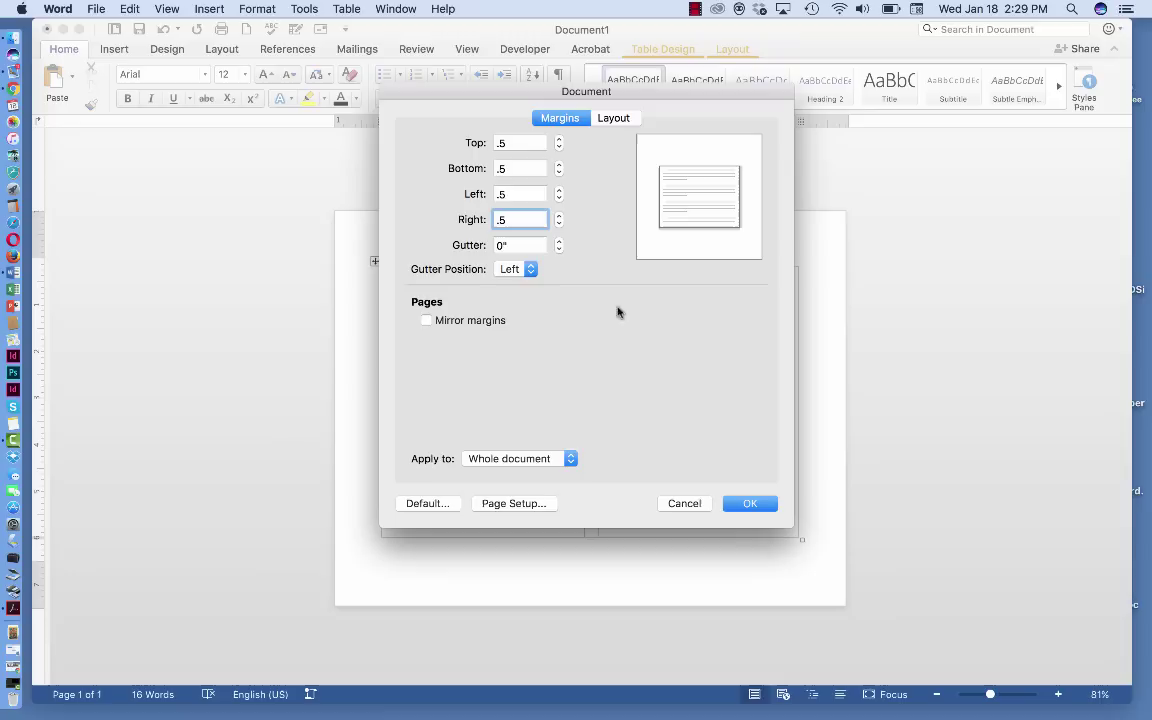
left_click(427, 321)
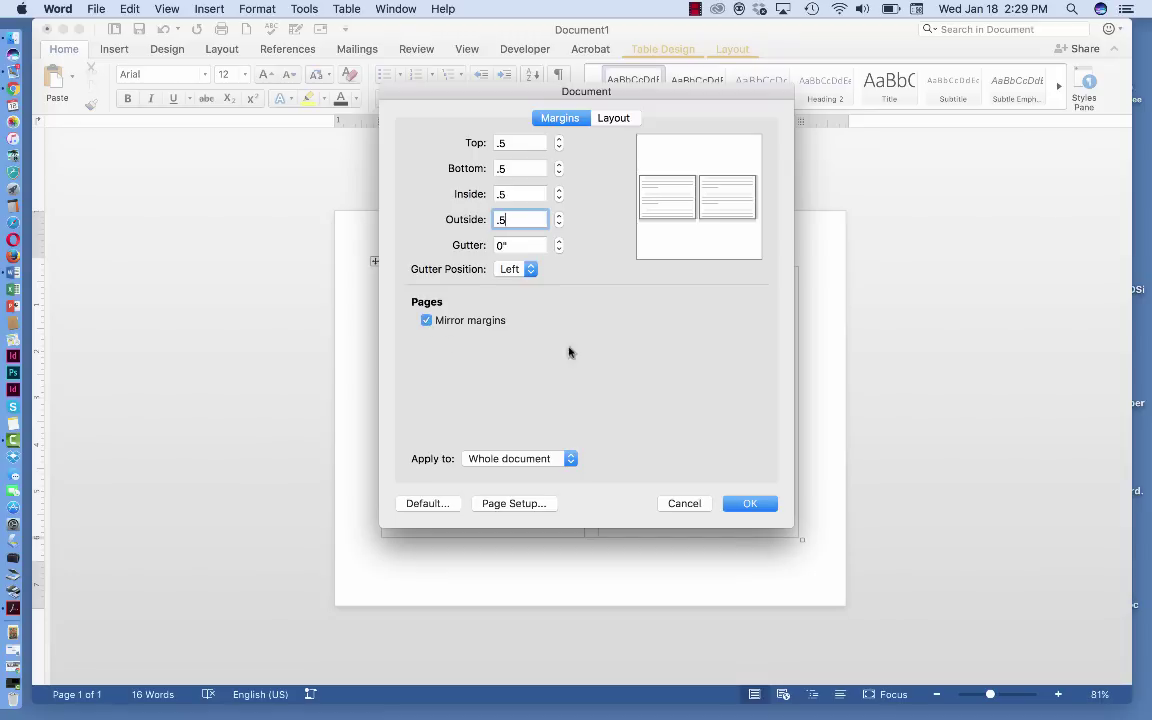
left_click(751, 504)
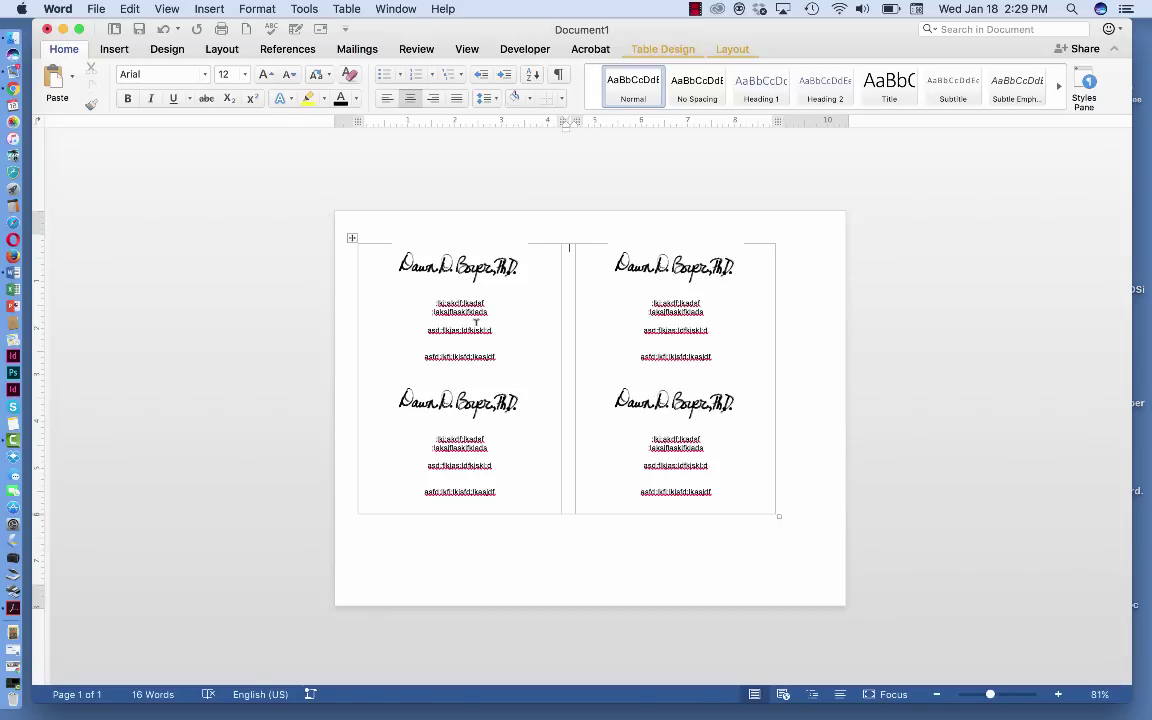
- Center the contents of all the table's cells both horizontally and vertically
triple_click(338, 328)
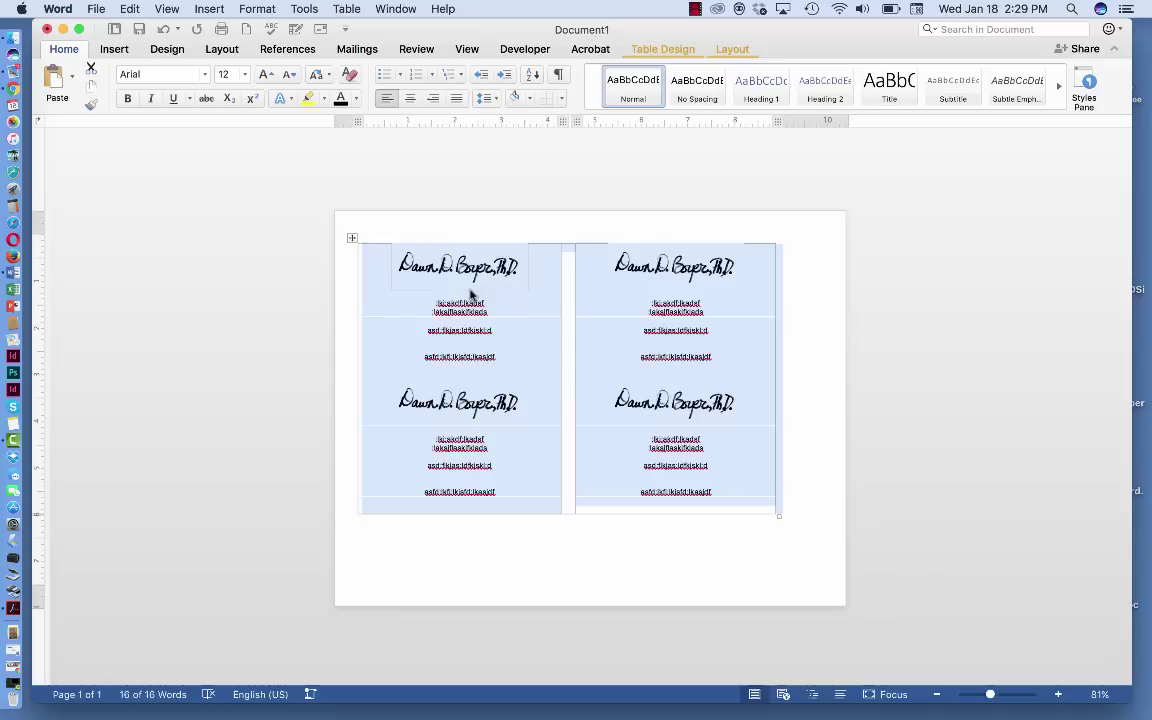
left_click(680, 357)
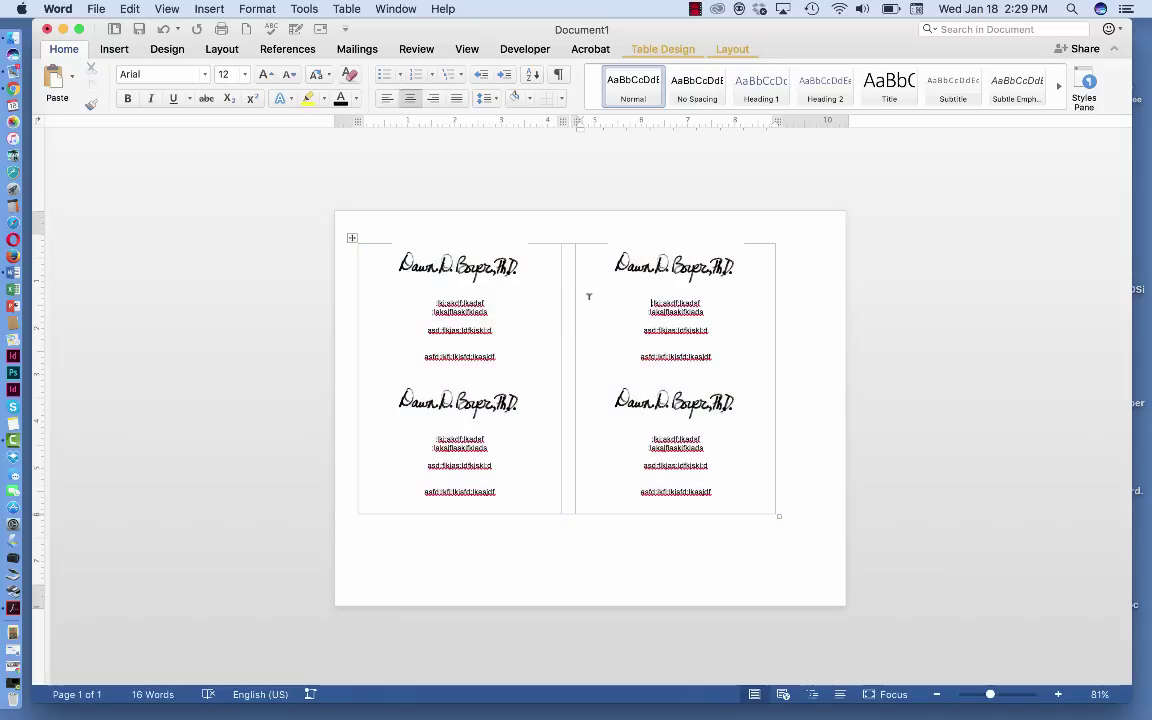
key("super+a")
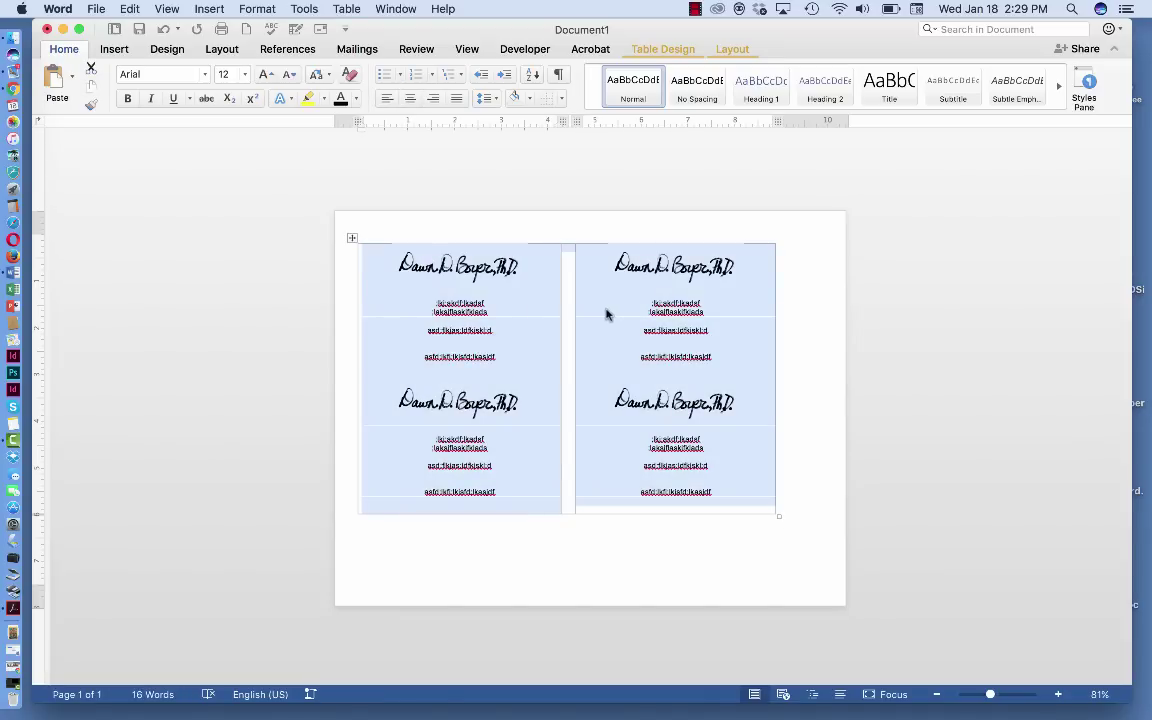
left_click(731, 50)
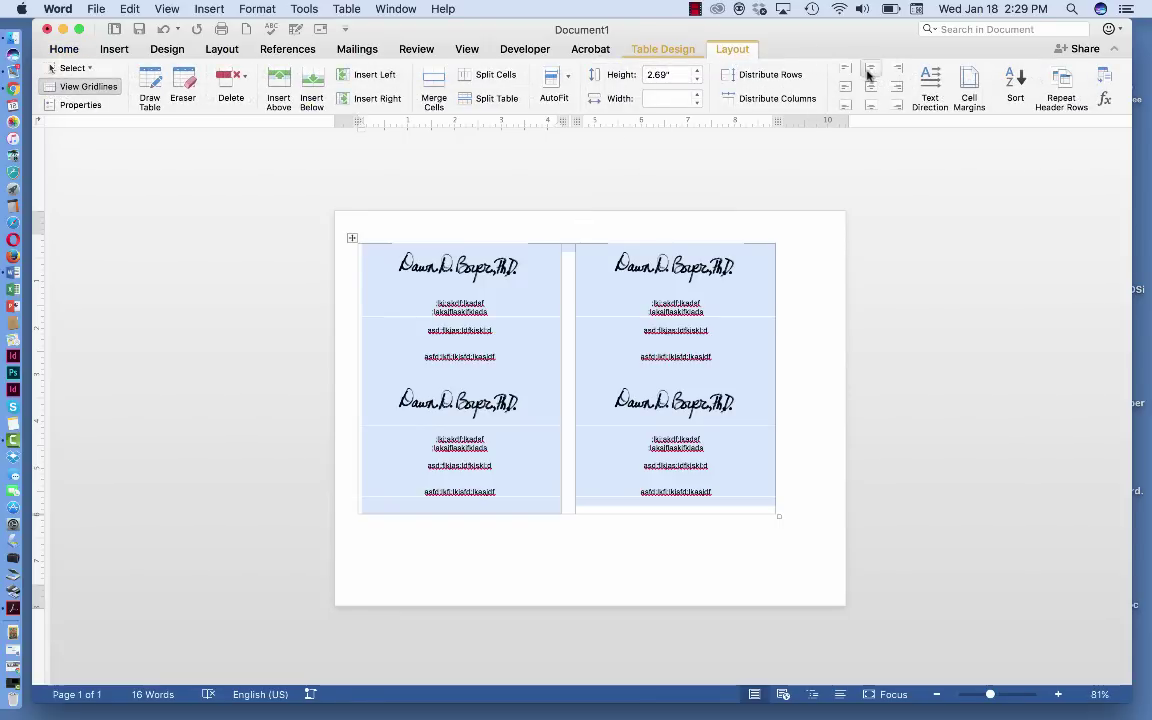
left_click(873, 90)
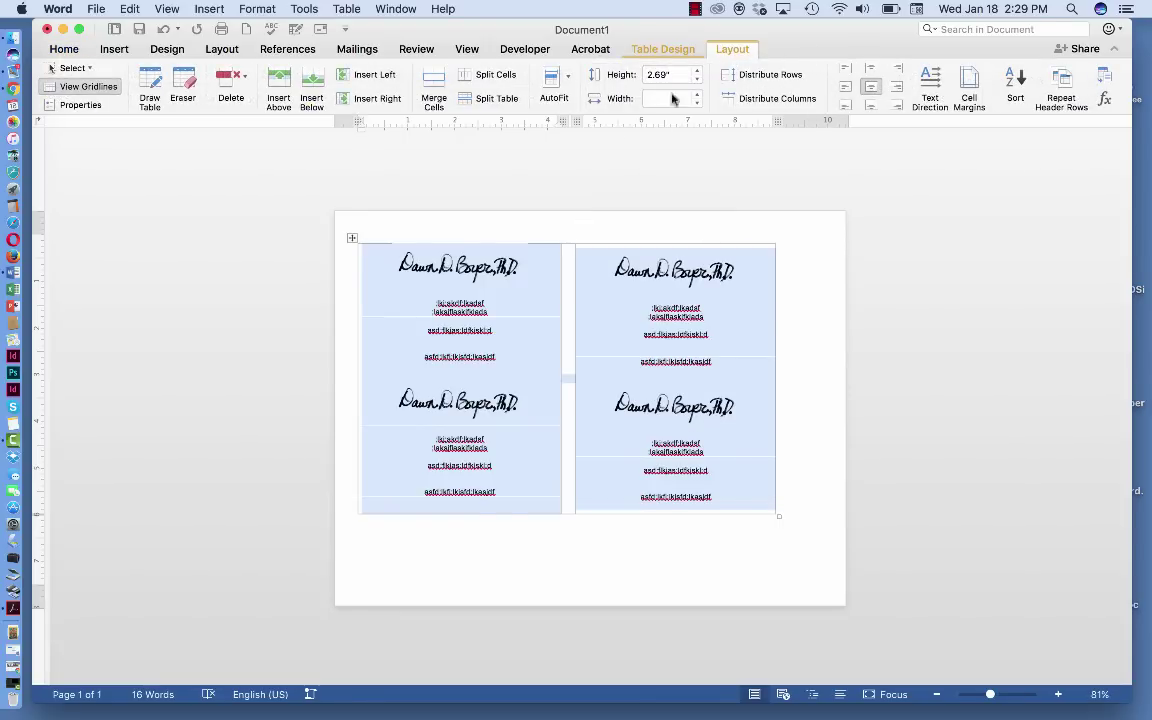
- Set the whole table's alignment to Center between the page margins in the table properties
left_click(82, 105)
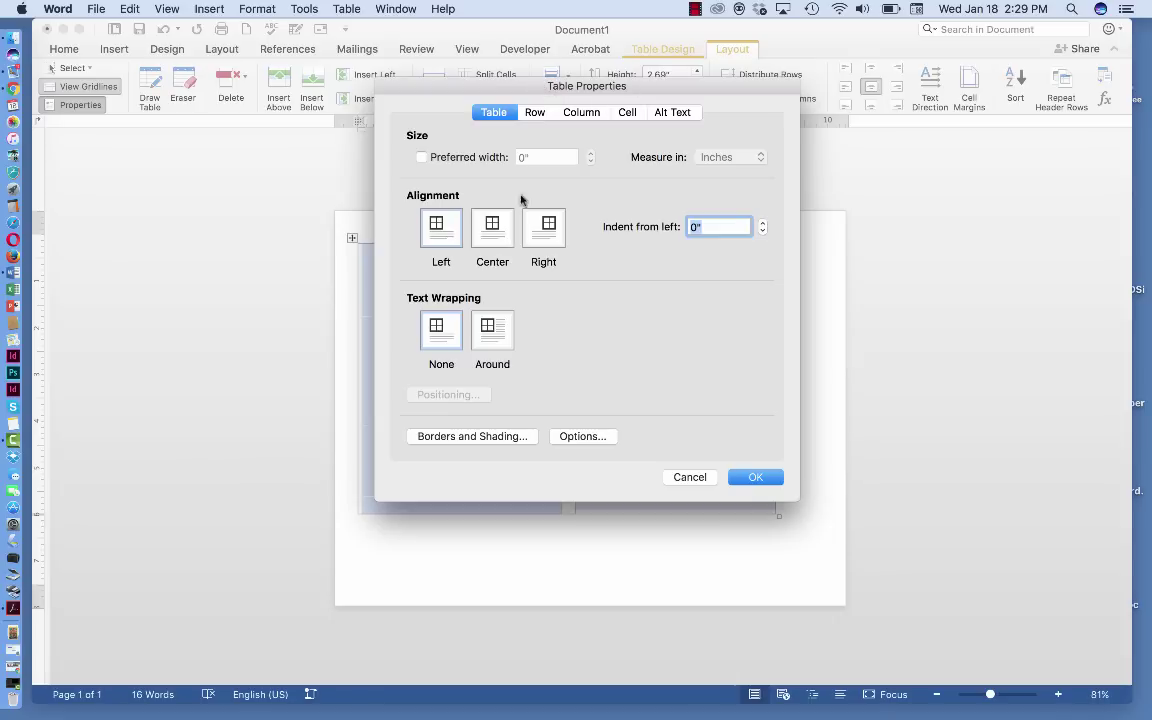
left_click(491, 236)
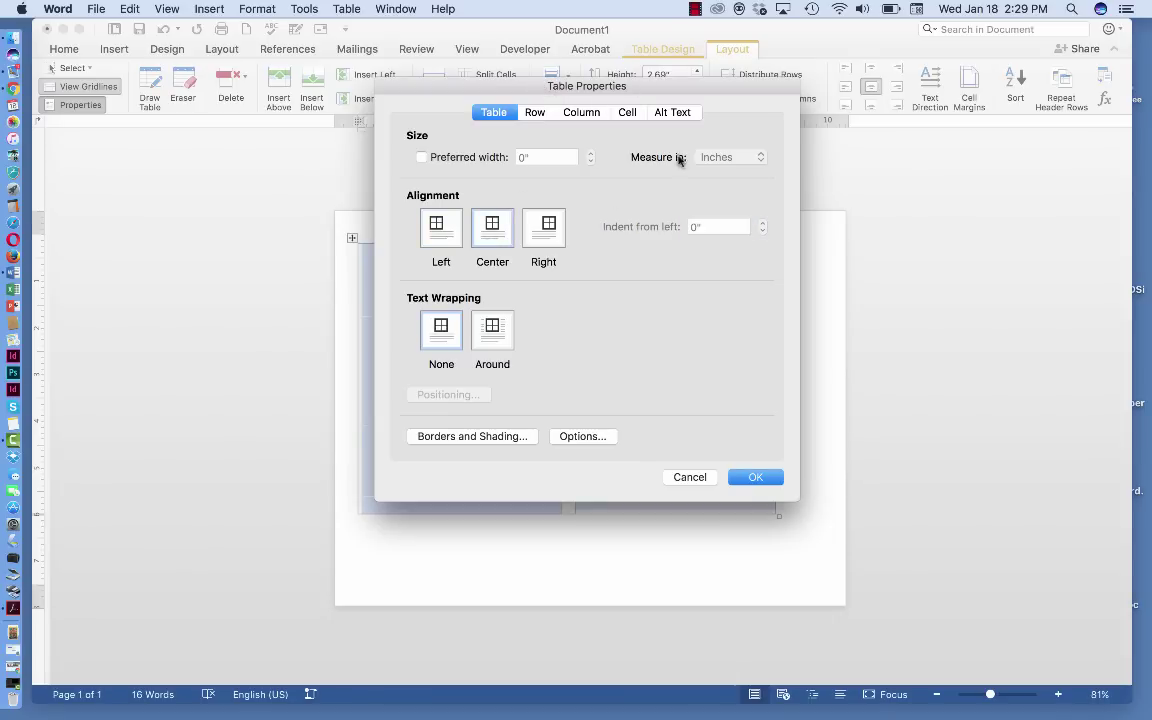
left_click(628, 113)
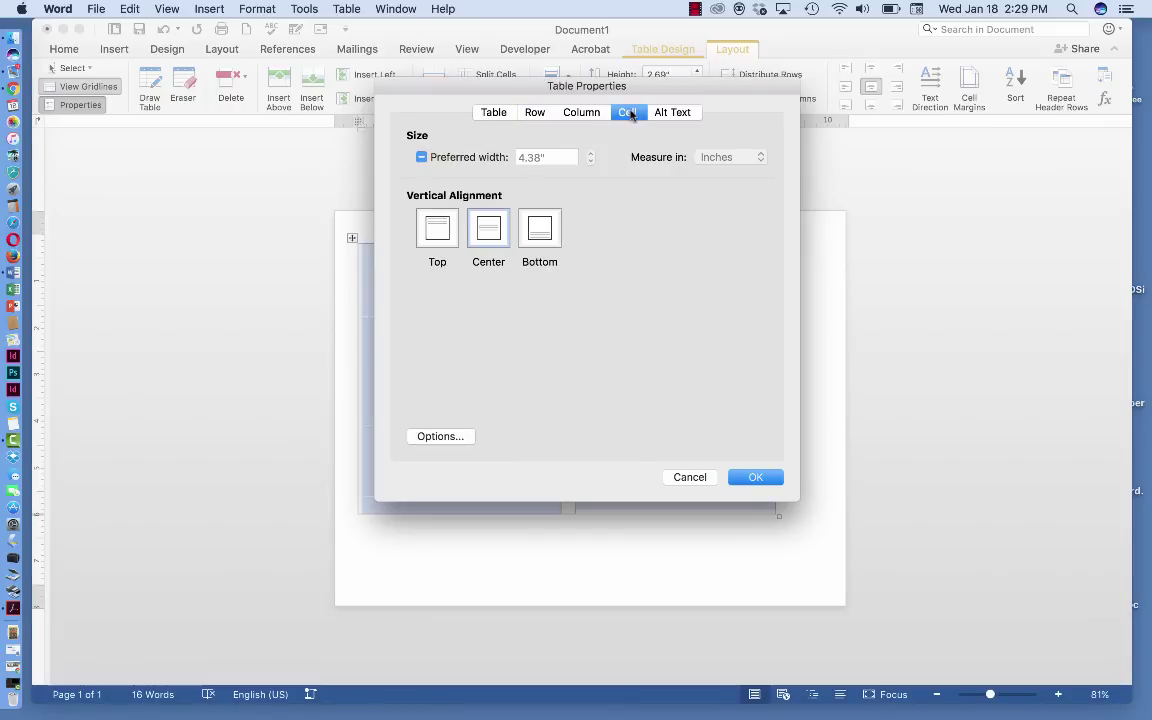
left_click(768, 480)
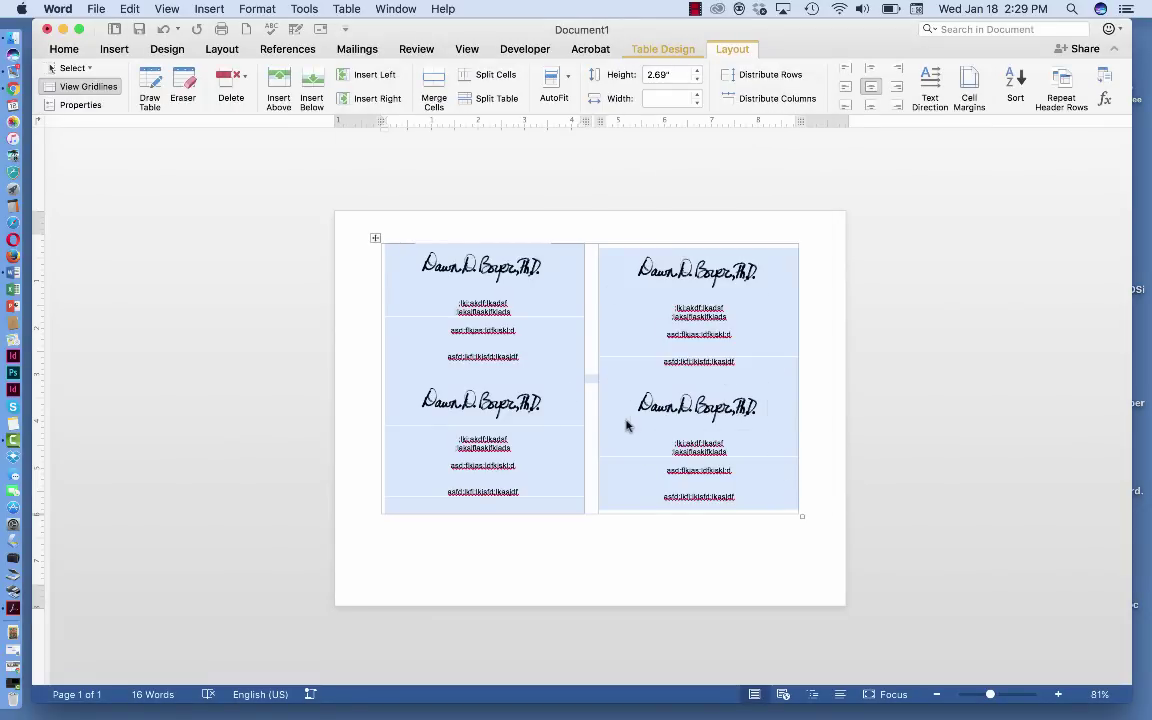
- Insert two blank lines above the upper picture in each of the two filled columns to move the content down
left_click(65, 50)
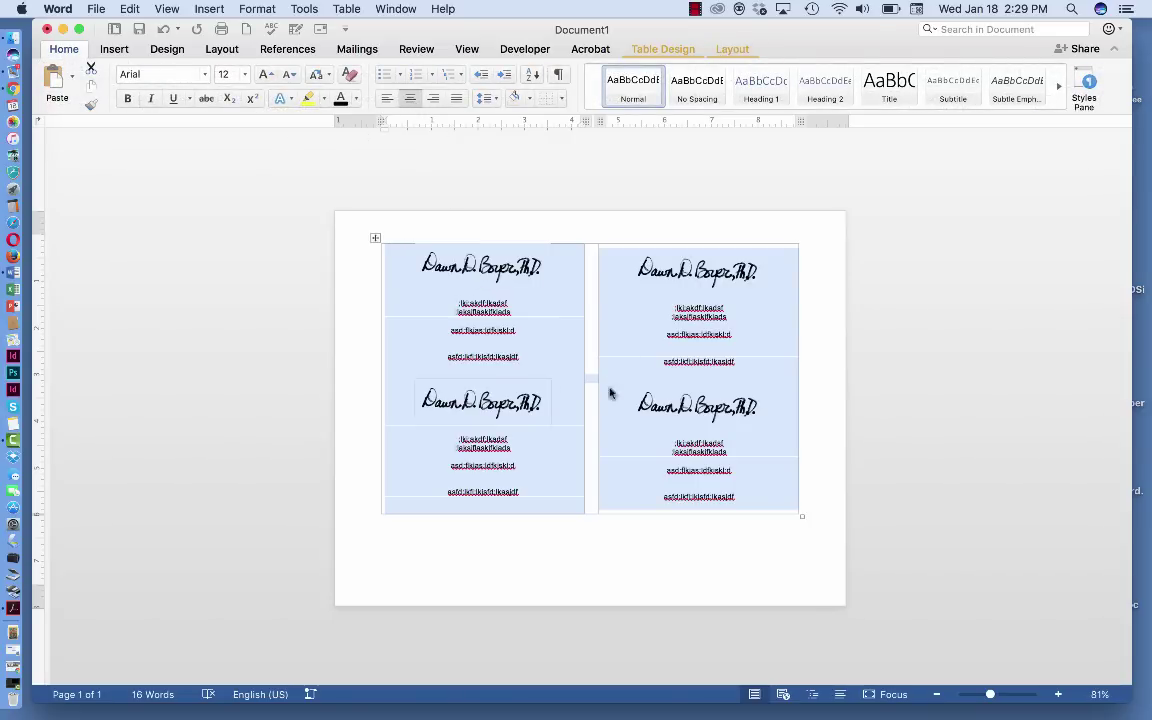
left_click(555, 481)
left_click(415, 280)
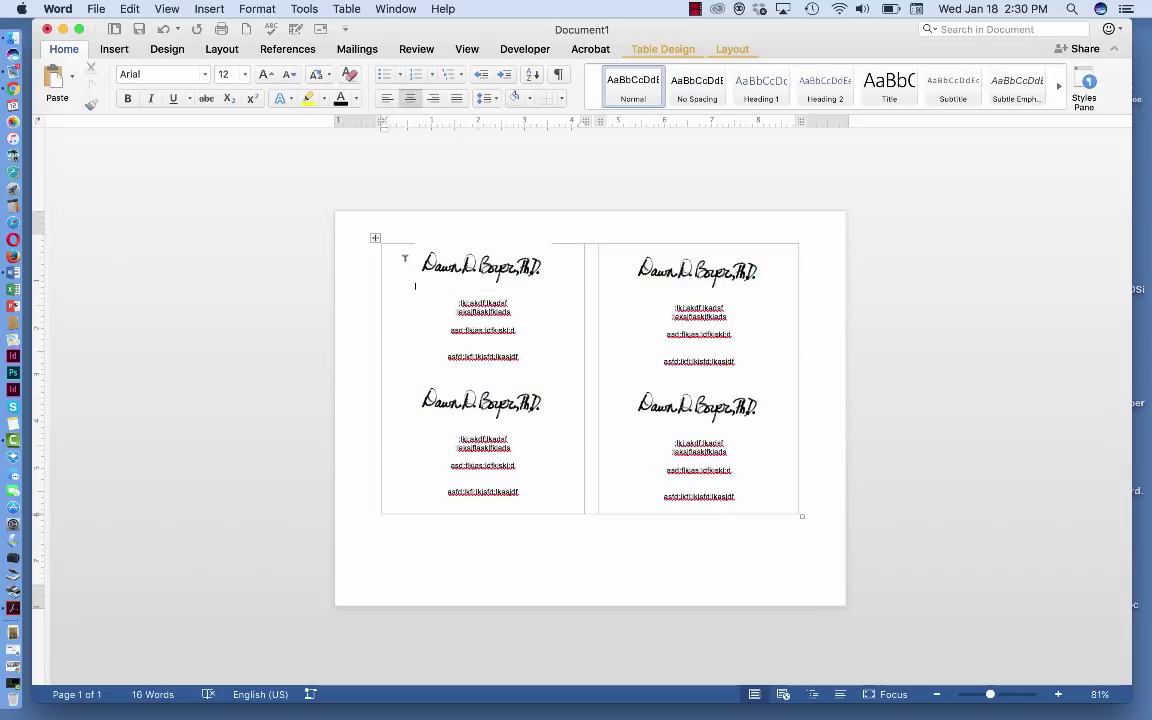
key("Return")
key("Return")
left_click(611, 282)
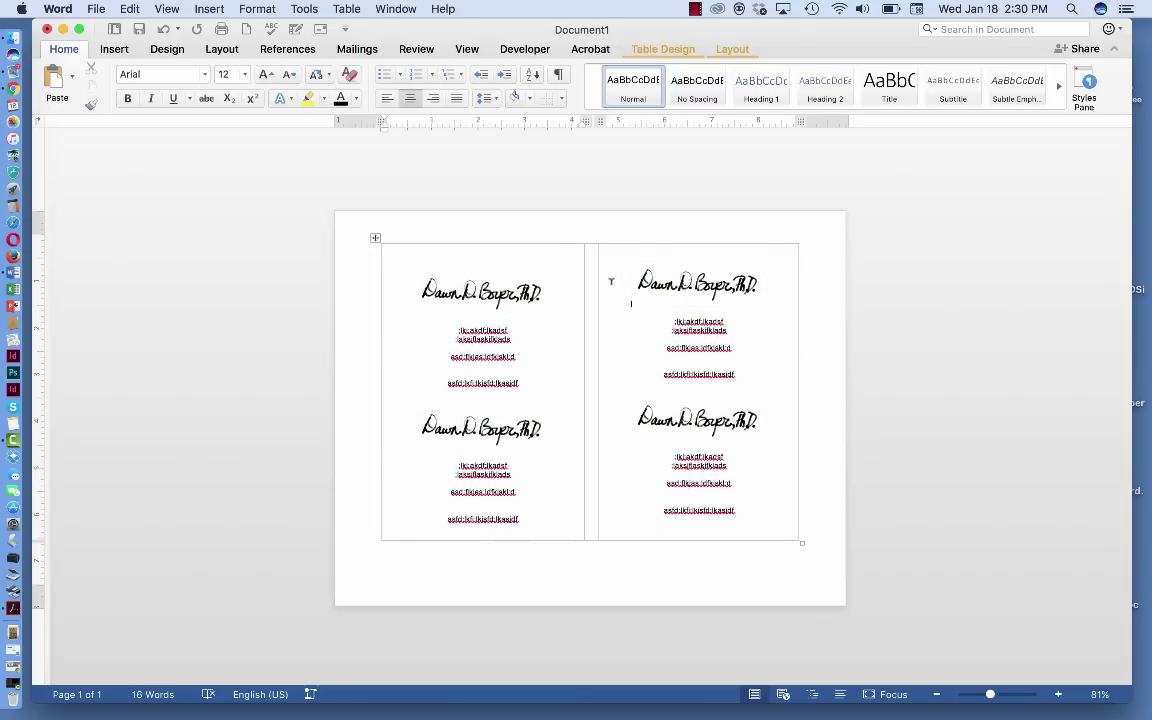
key("Return")
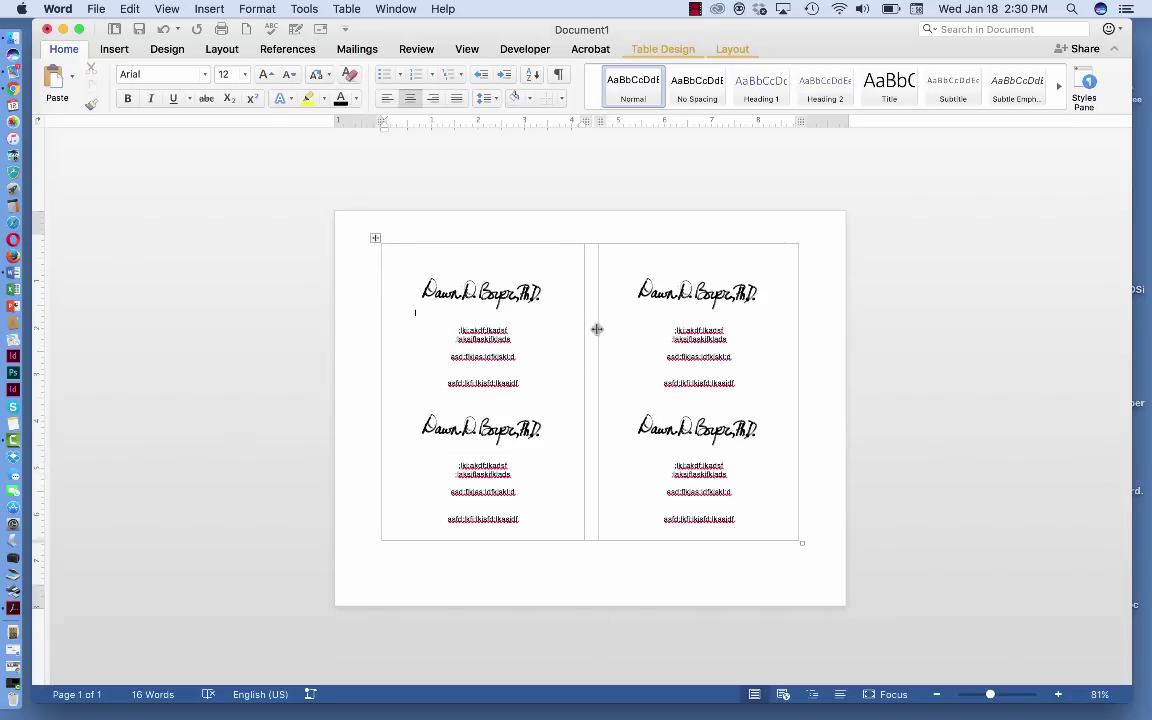
- Widen the gap column to about 0.9 inch and add a blank line below the last text line in the left column
key("Down")
left_click_drag(586, 350, 614, 361)
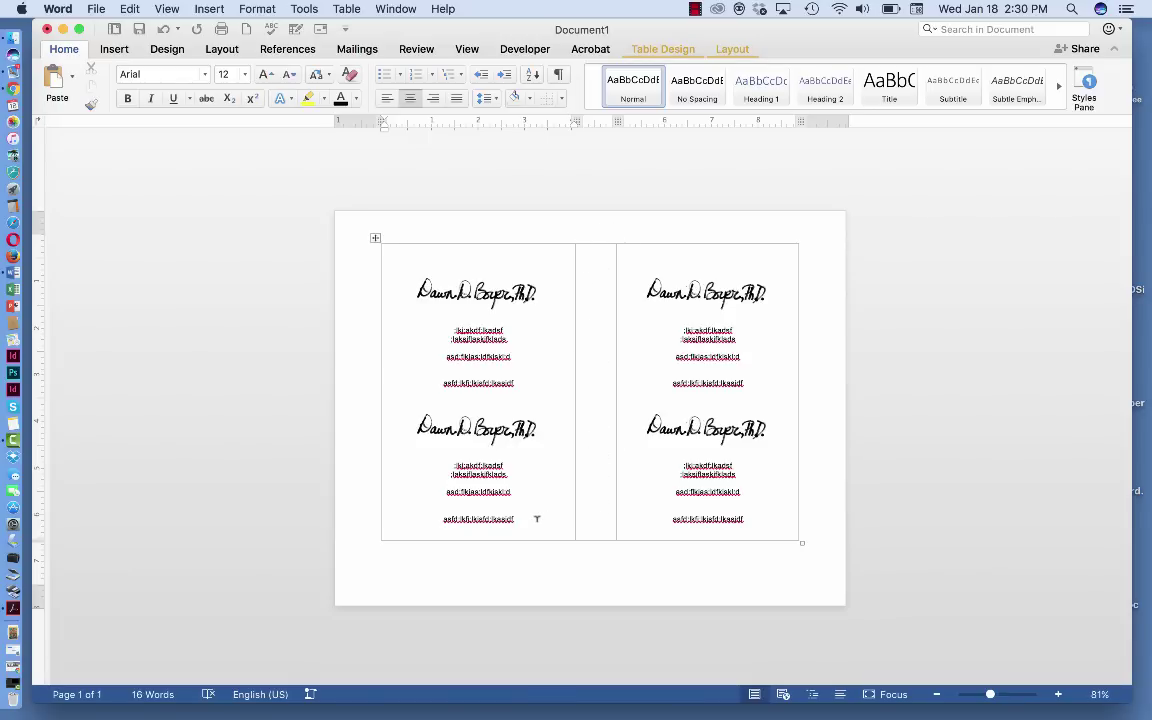
key("Return")
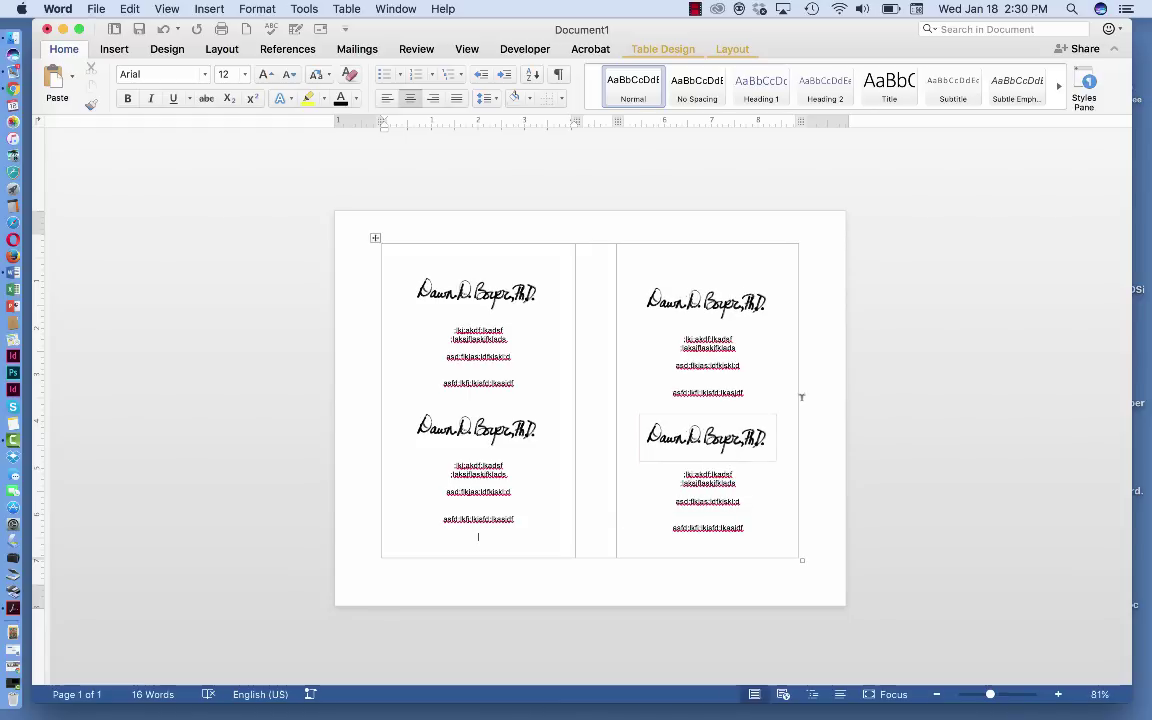
- Try adding another blank line above the upper picture in the left column, and undo it
left_click(400, 300)
key("Return")
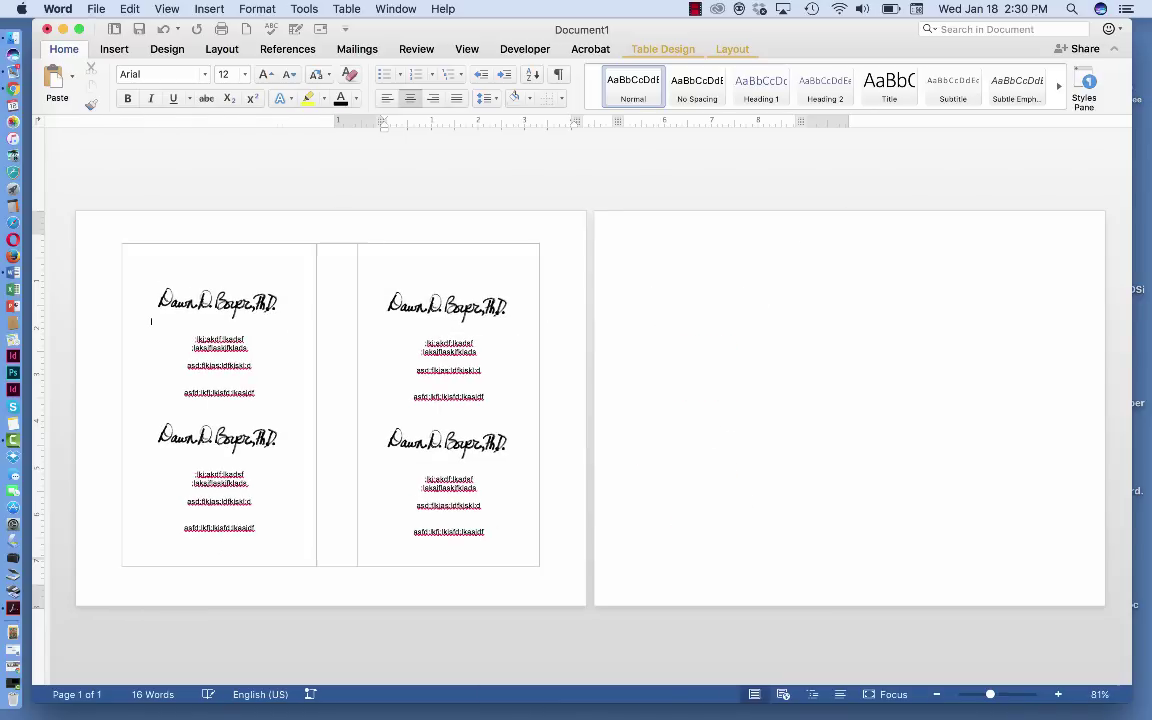
left_click(163, 29)
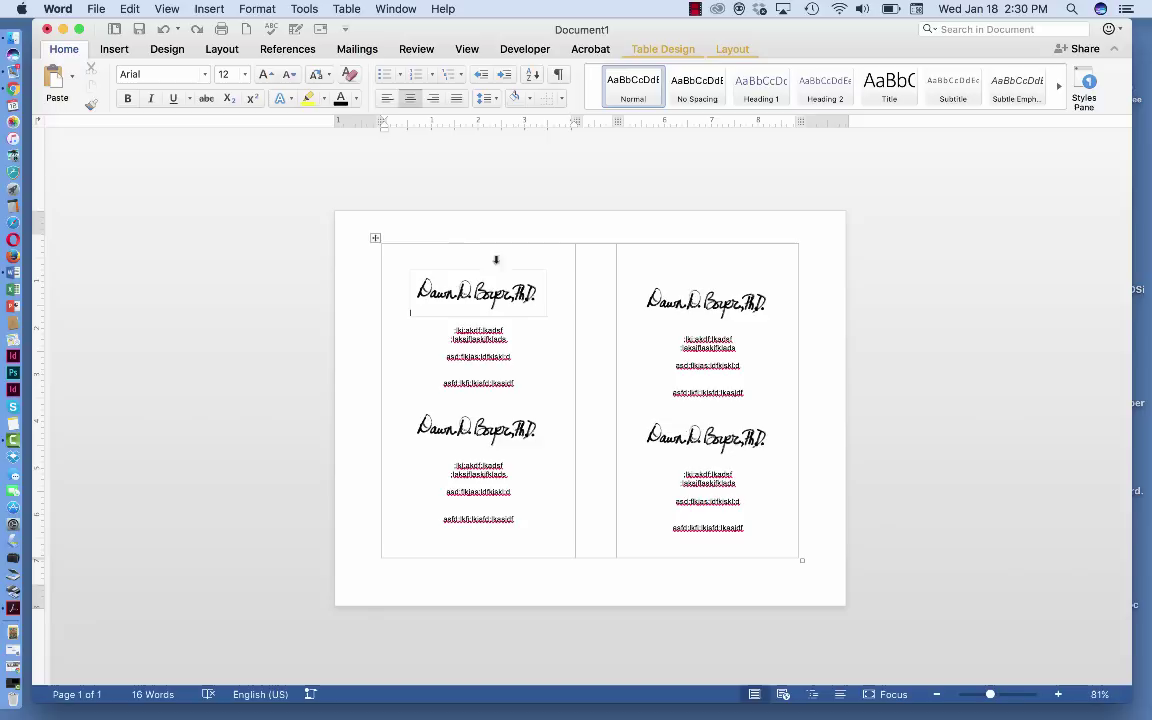